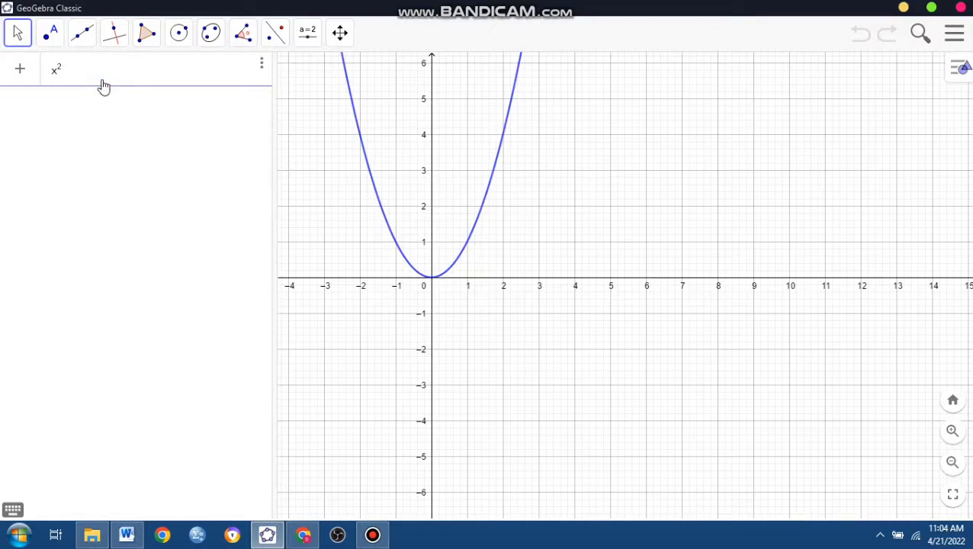
Complete the entry as the circle equation x^2 + y^2 = 52 and plot it
text(+y)
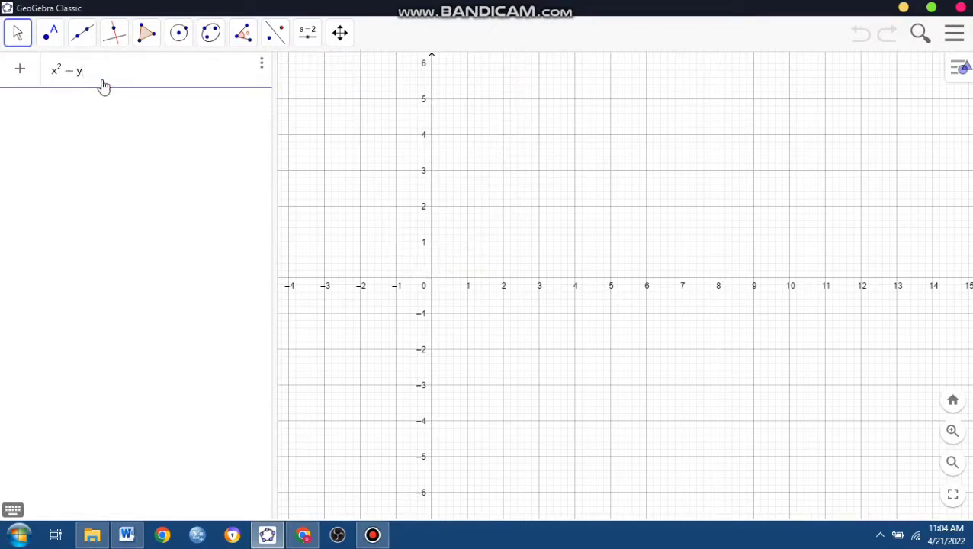
text(^2=52)
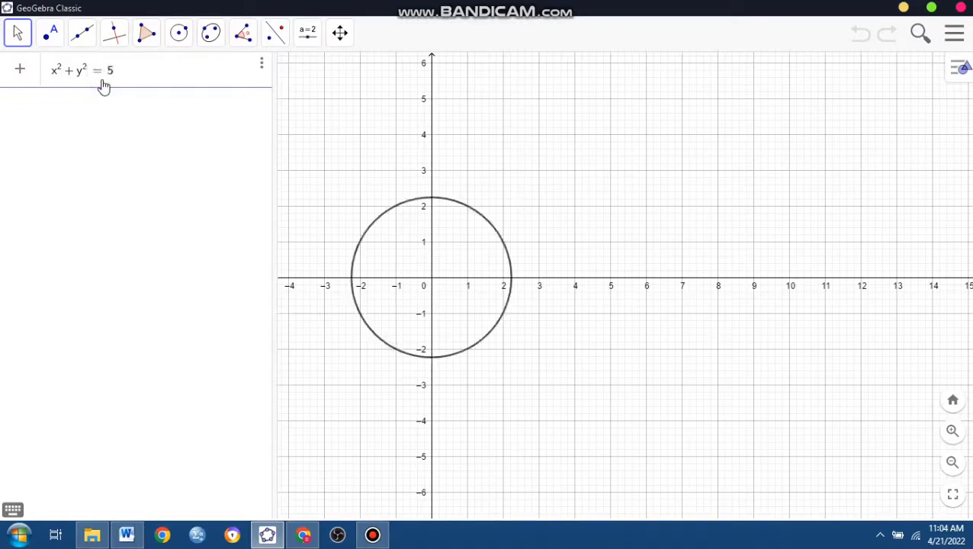
key(Return)
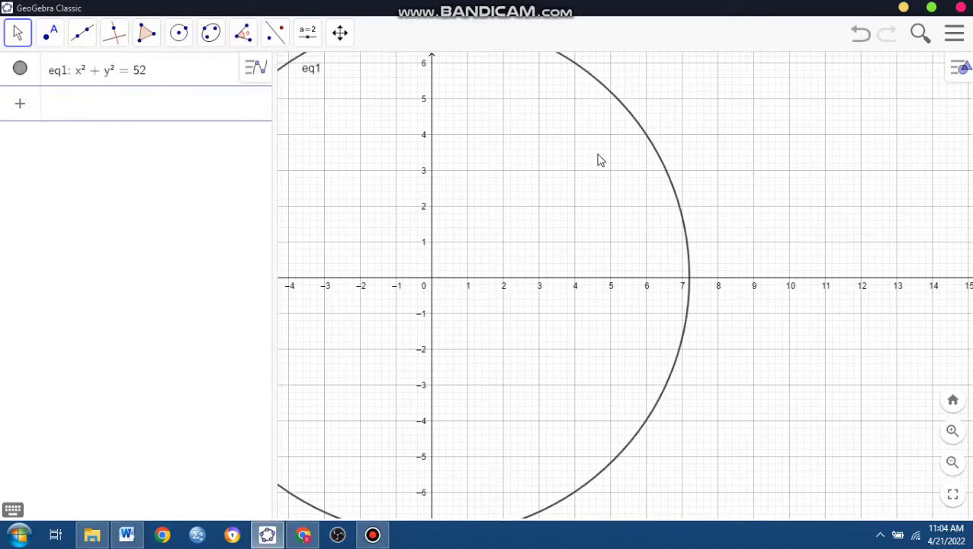
Create point A = (6, 4) on the circle
click(952, 462)
click(952, 462)
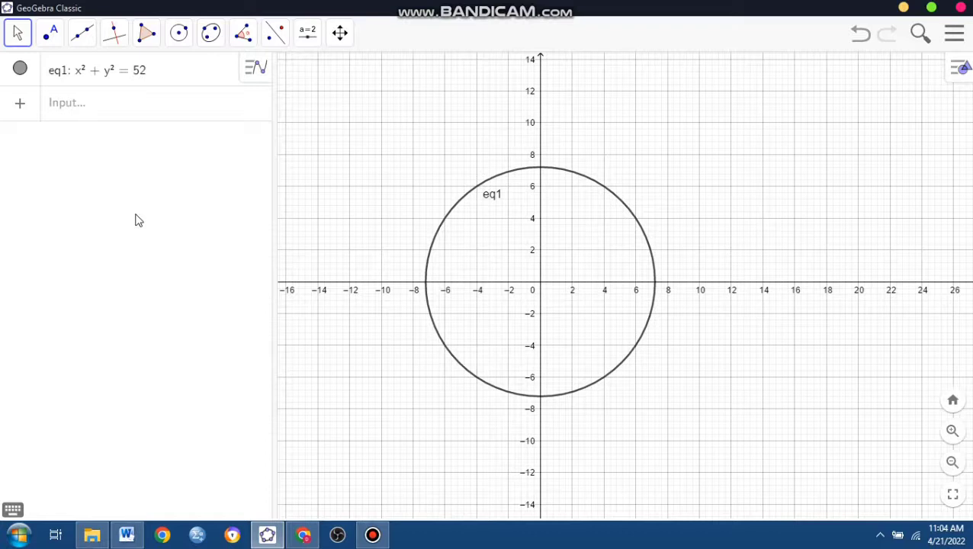
click(96, 109)
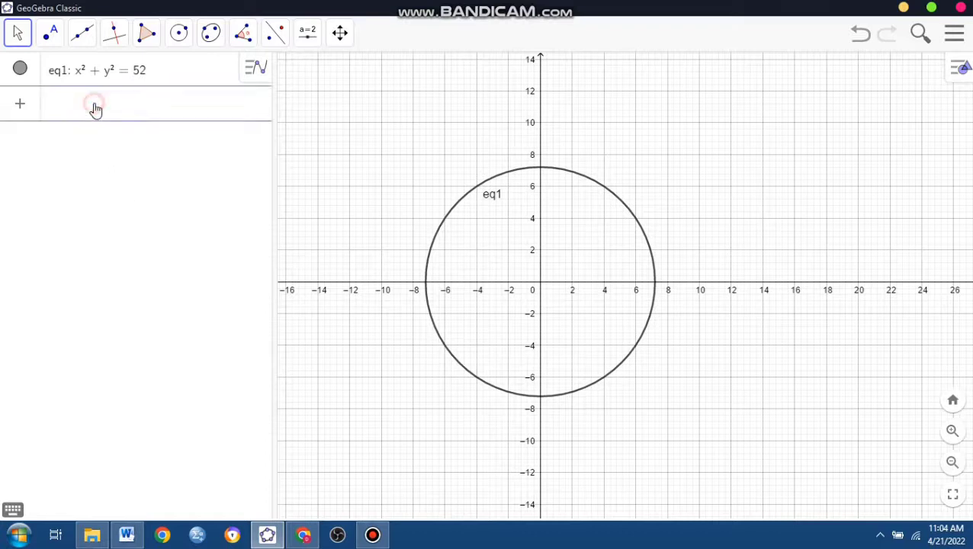
text(A)
text( = )
text(()
text(6,)
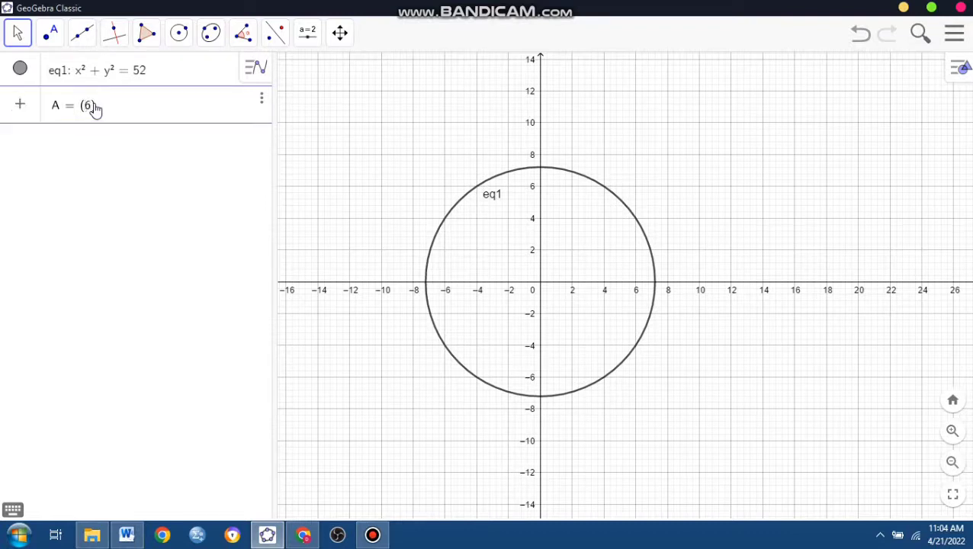
text(4)
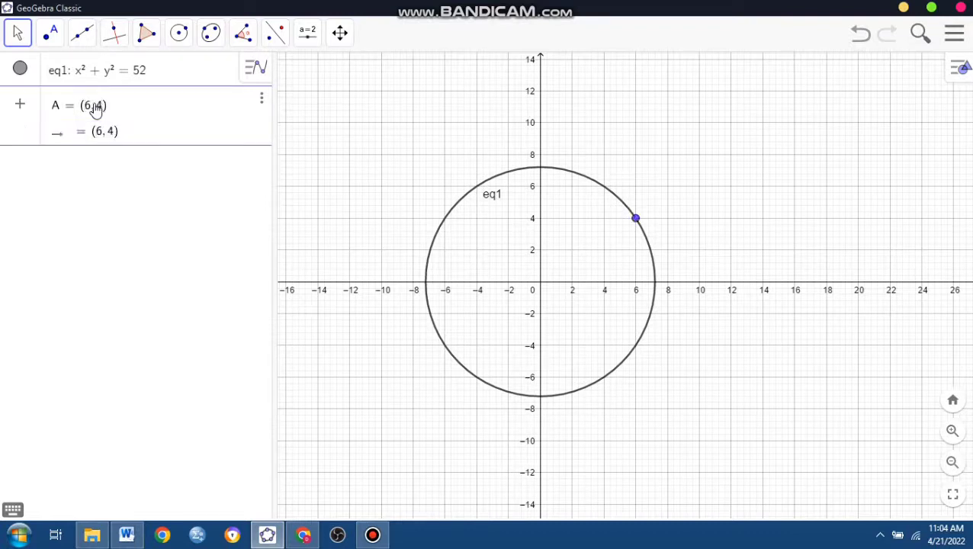
key(Return)
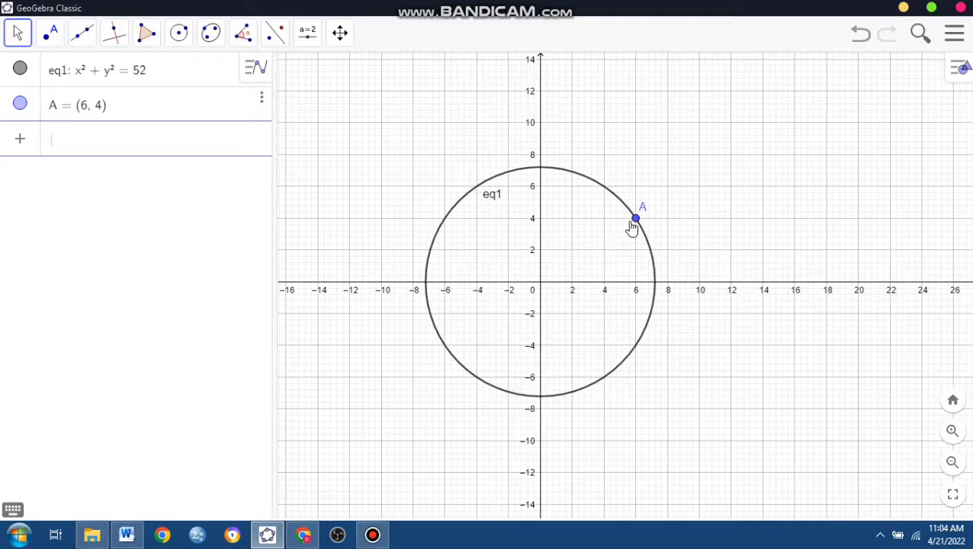
click(46, 34)
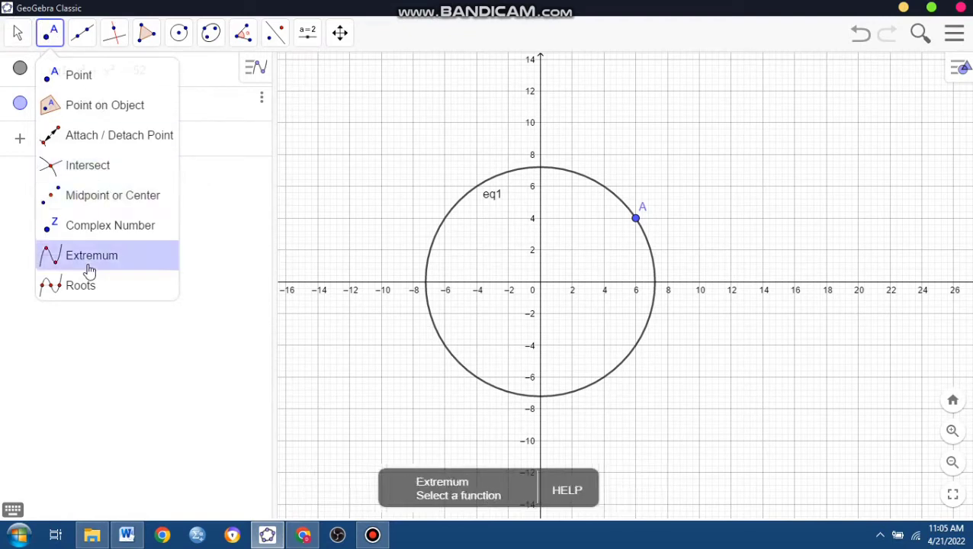
click(71, 339)
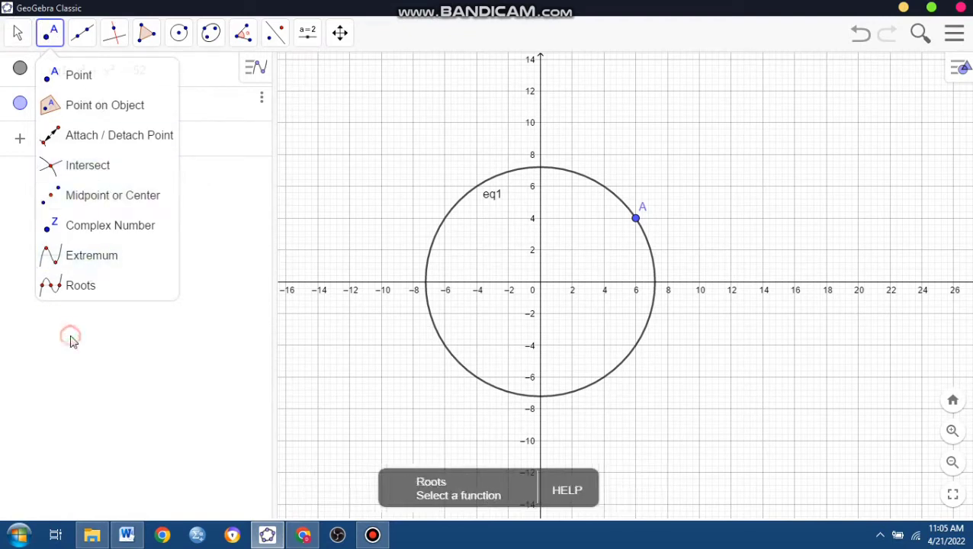
click(48, 43)
Create the circle's center point with the command Center(eq1)
click(95, 134)
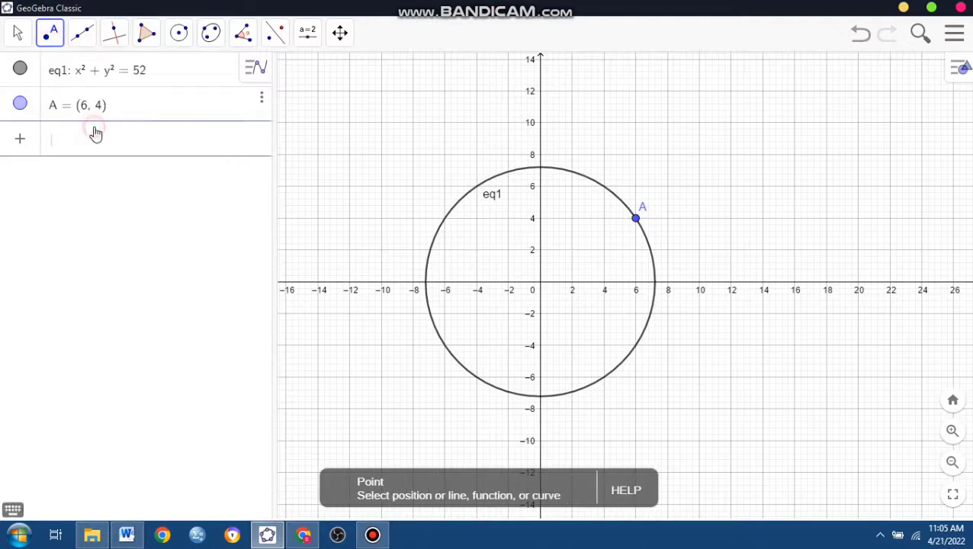
text(Cente)
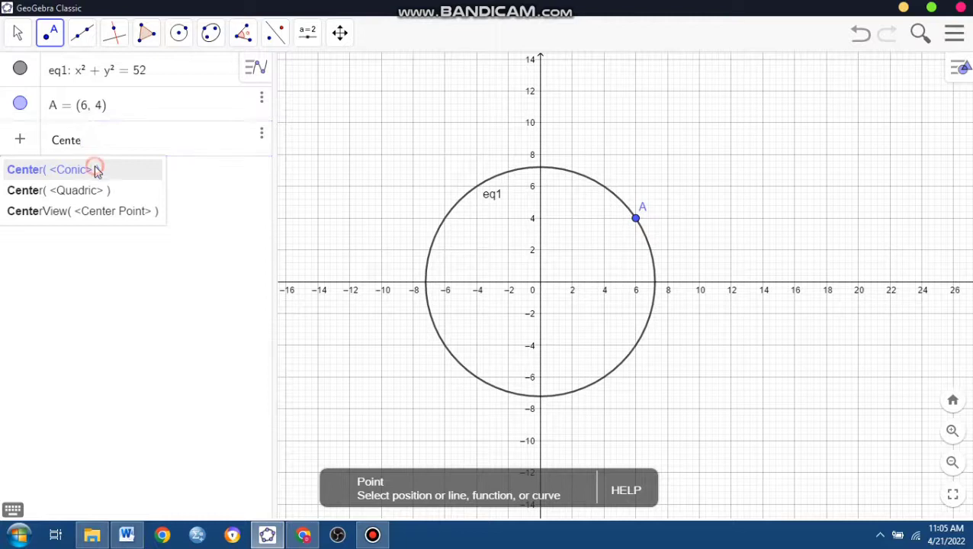
click(94, 170)
text(eq1)
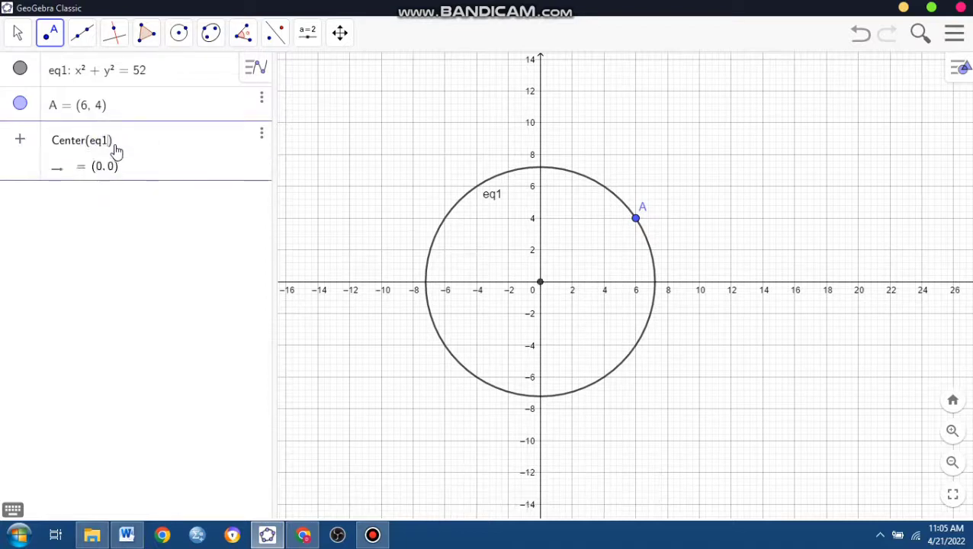
key(Return)
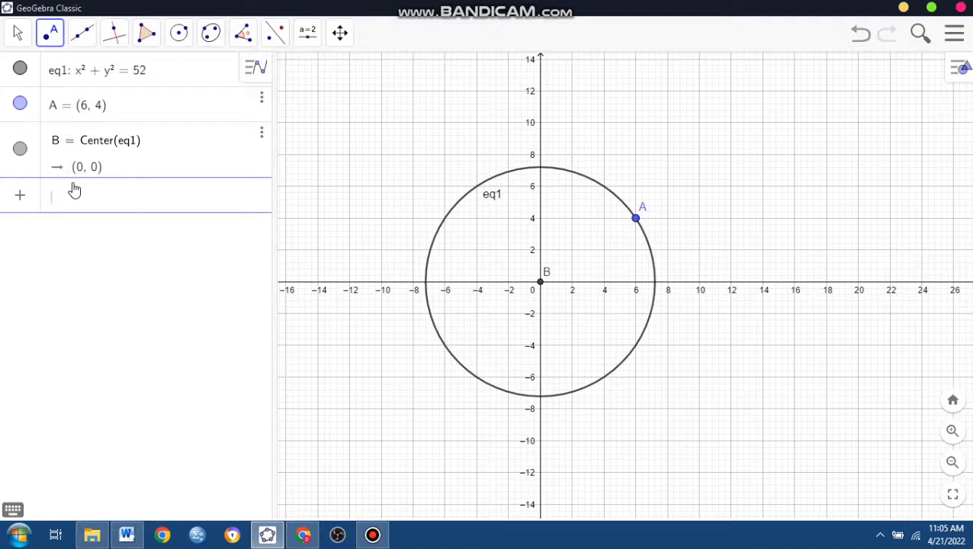
Draw the radius as a segment from center point B to point A
click(84, 35)
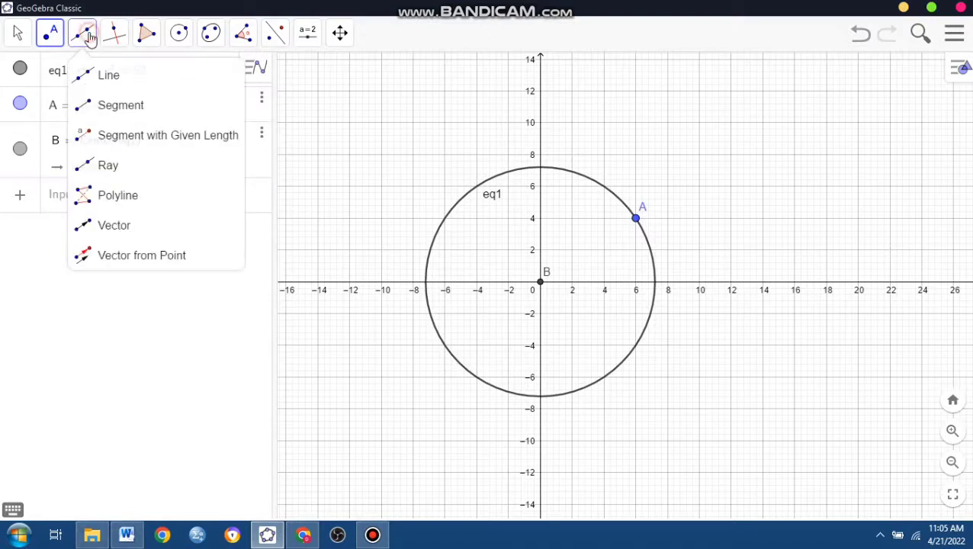
click(134, 114)
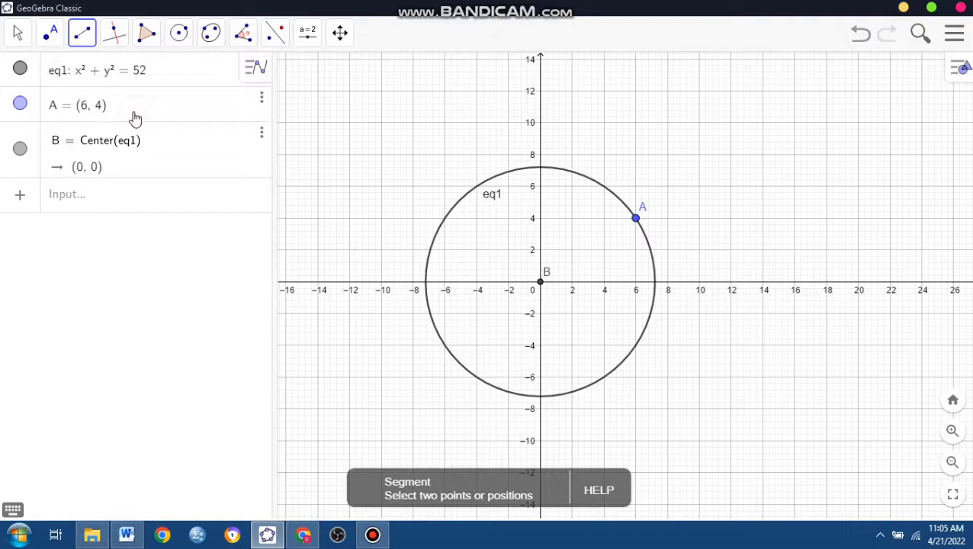
click(540, 283)
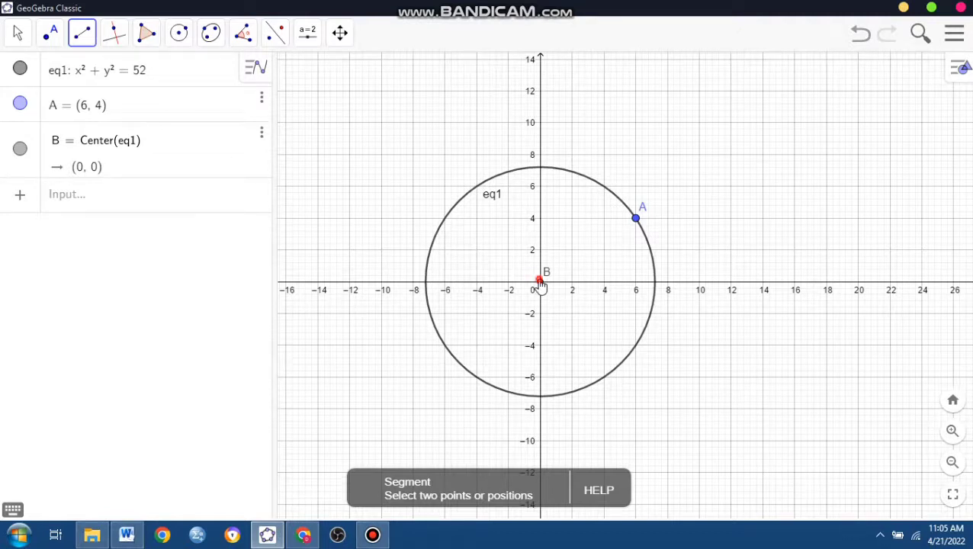
click(635, 220)
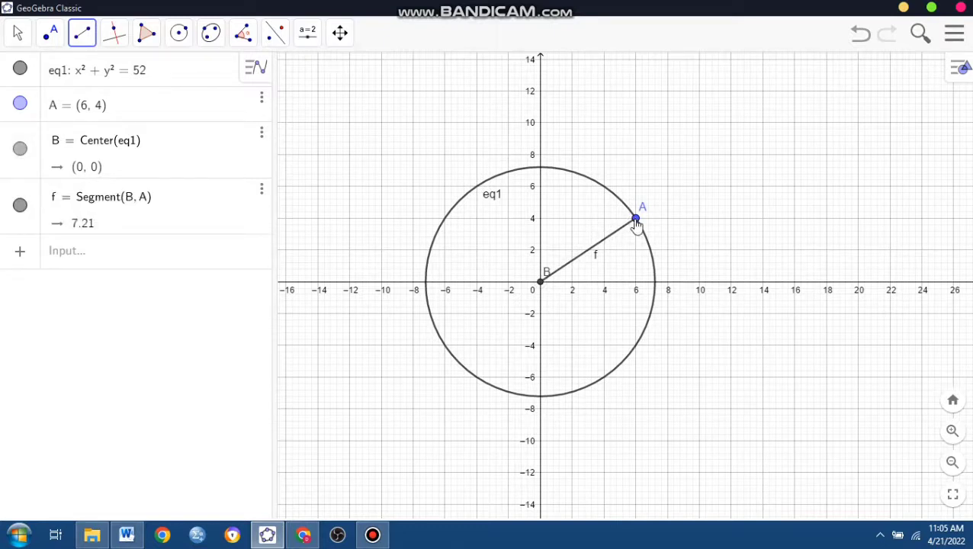
Construct the tangent to the circle through point A
click(122, 45)
click(152, 196)
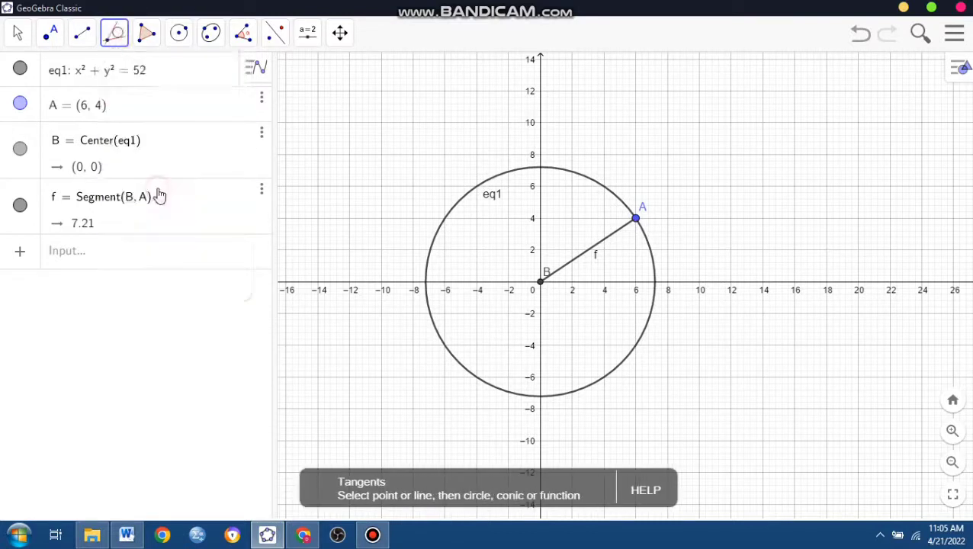
click(637, 220)
click(637, 221)
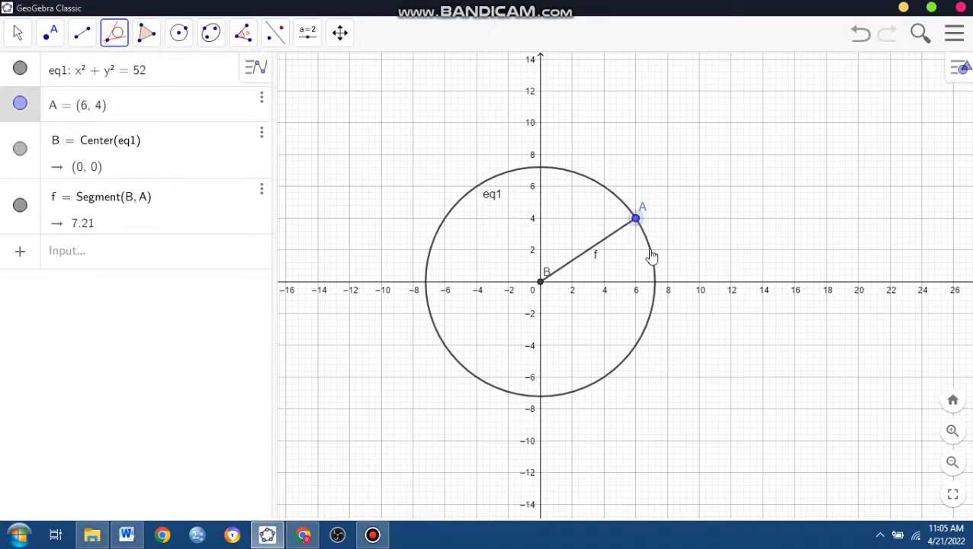
click(651, 257)
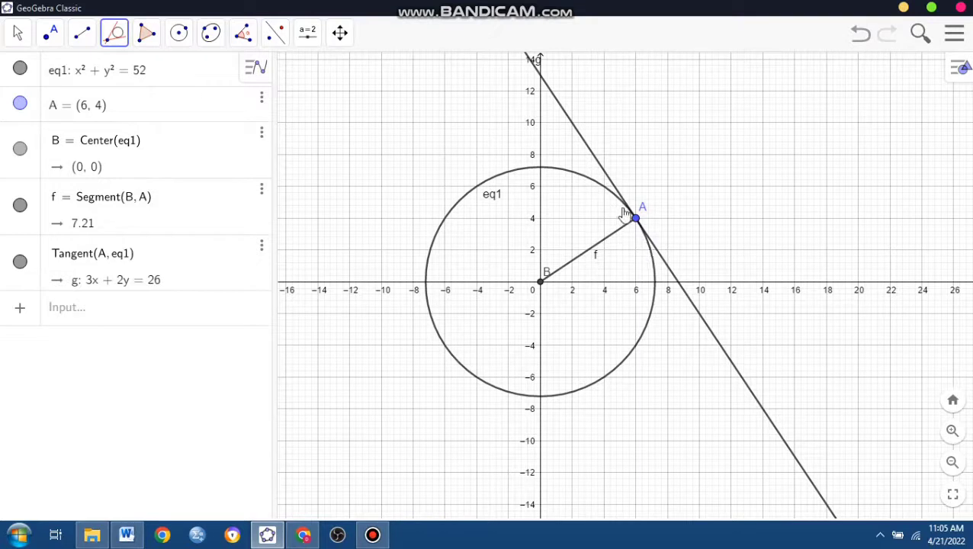
Set the tangent line's label to show Name & Value in its settings, and close the settings
right_click(658, 257)
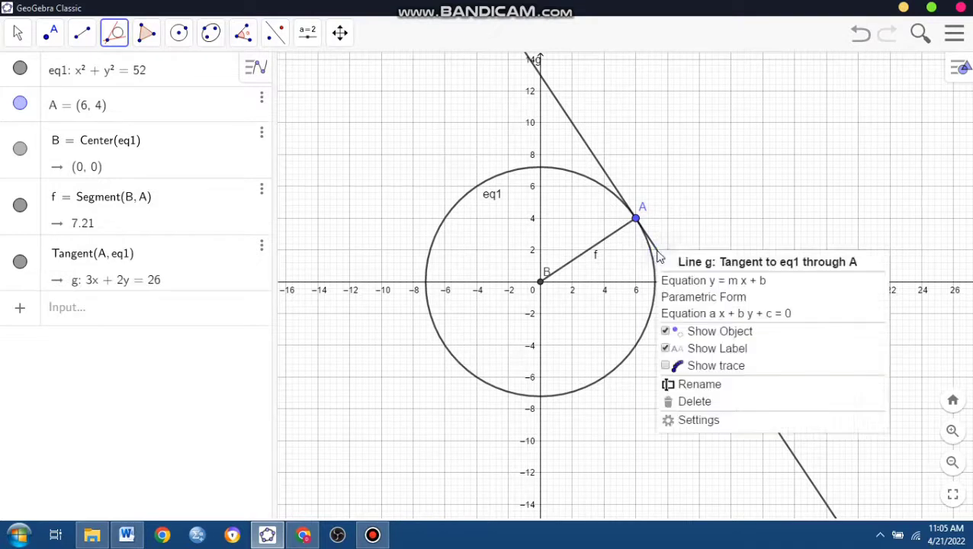
click(727, 420)
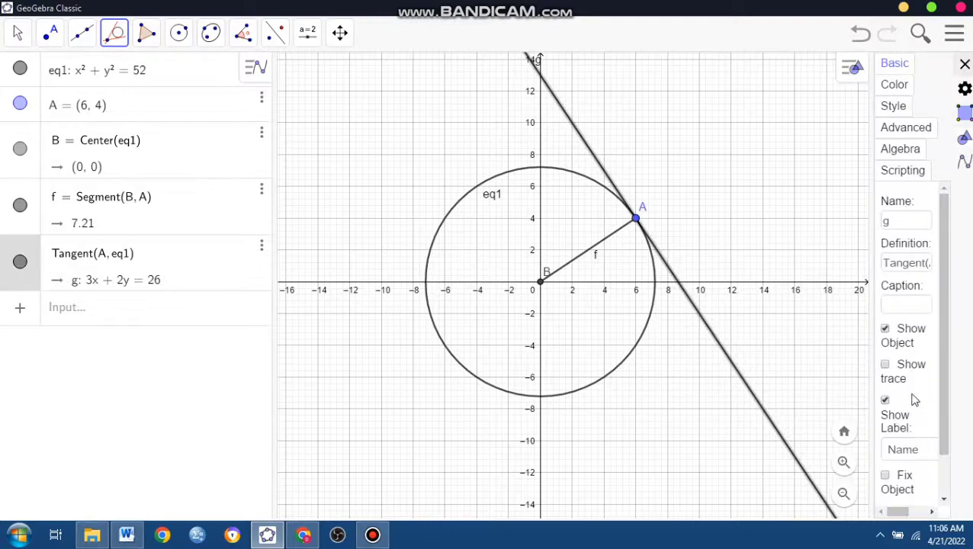
click(930, 449)
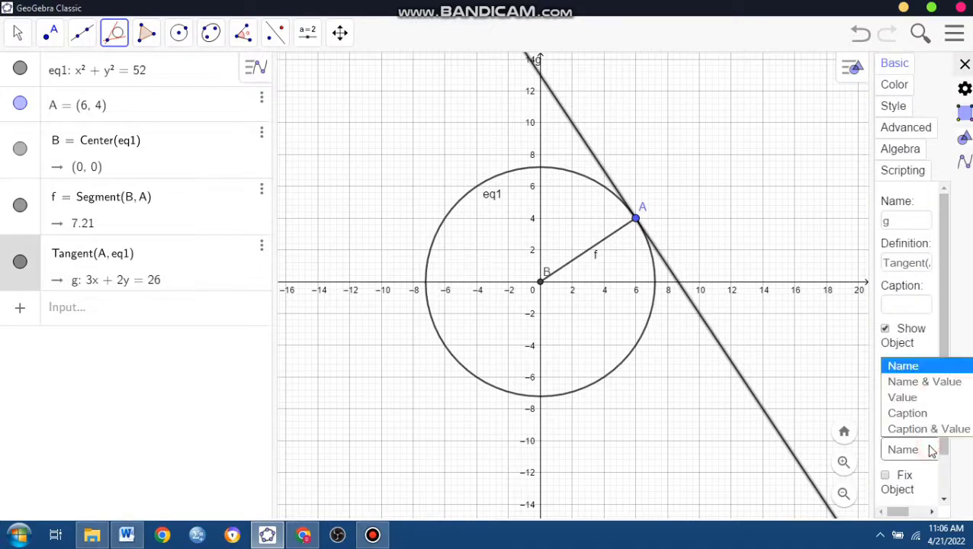
click(925, 381)
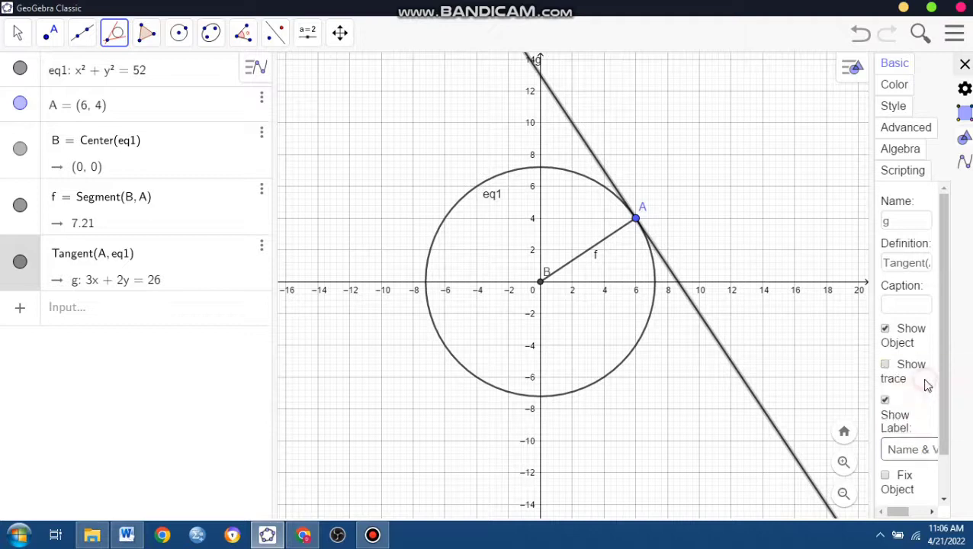
click(871, 258)
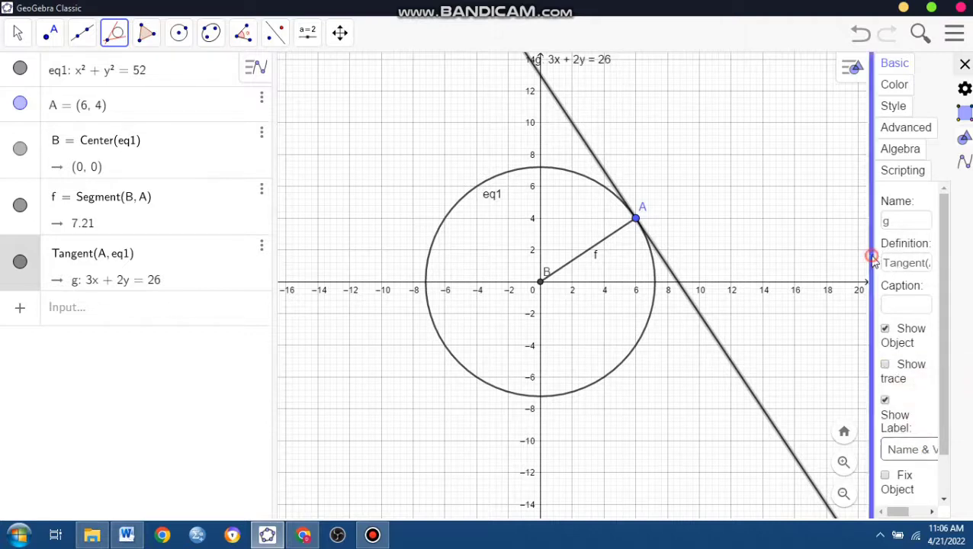
drag(872, 259, 813, 258)
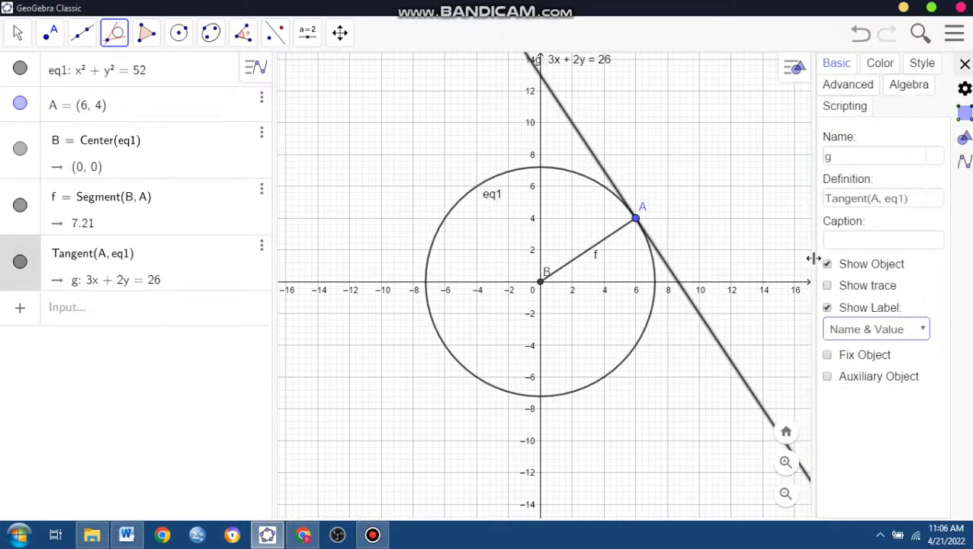
click(964, 64)
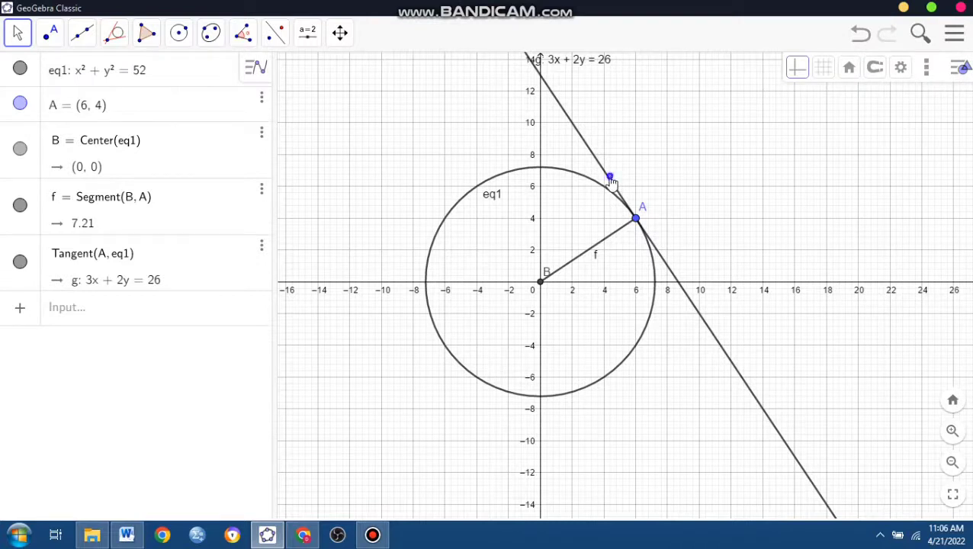
Color the tangent line red and move its equation label clear of the y-axis, to about y = 13
right_click(610, 182)
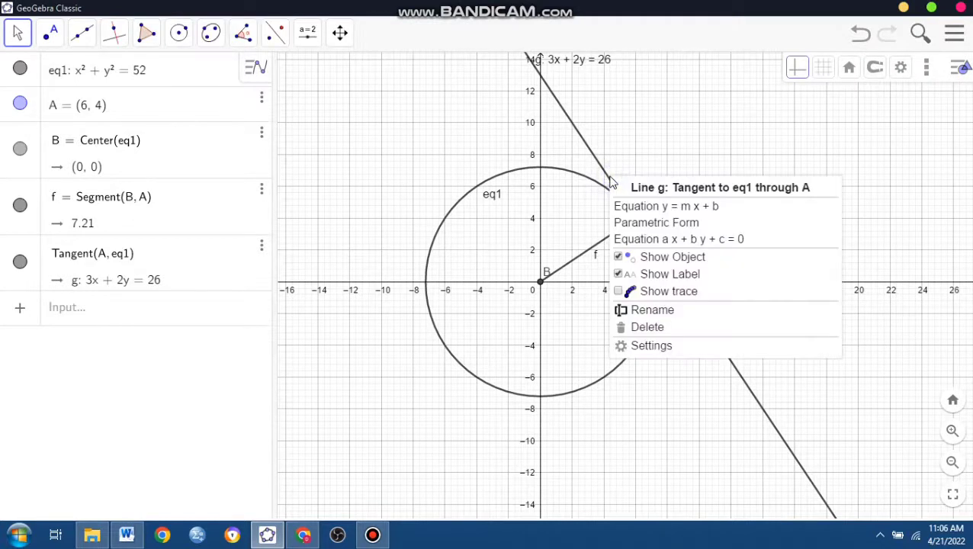
click(721, 348)
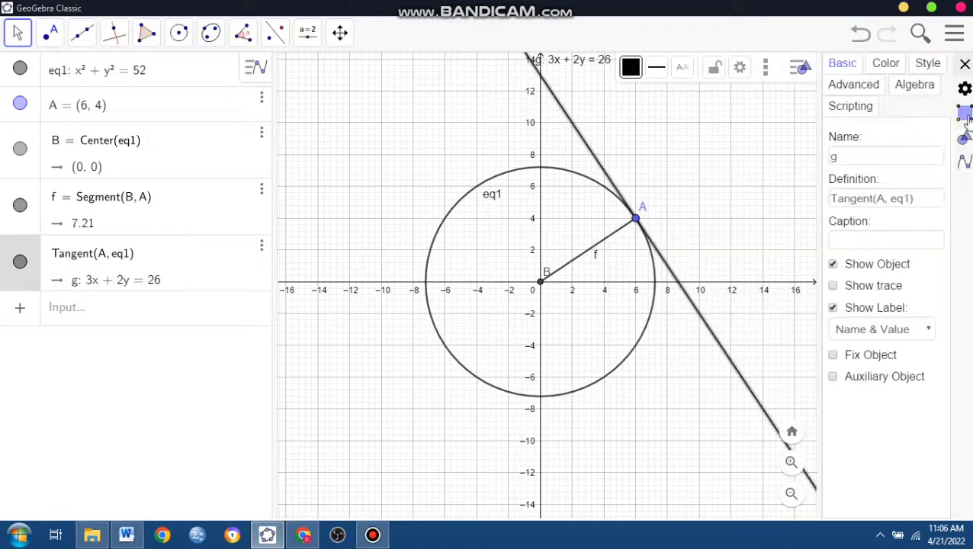
click(886, 65)
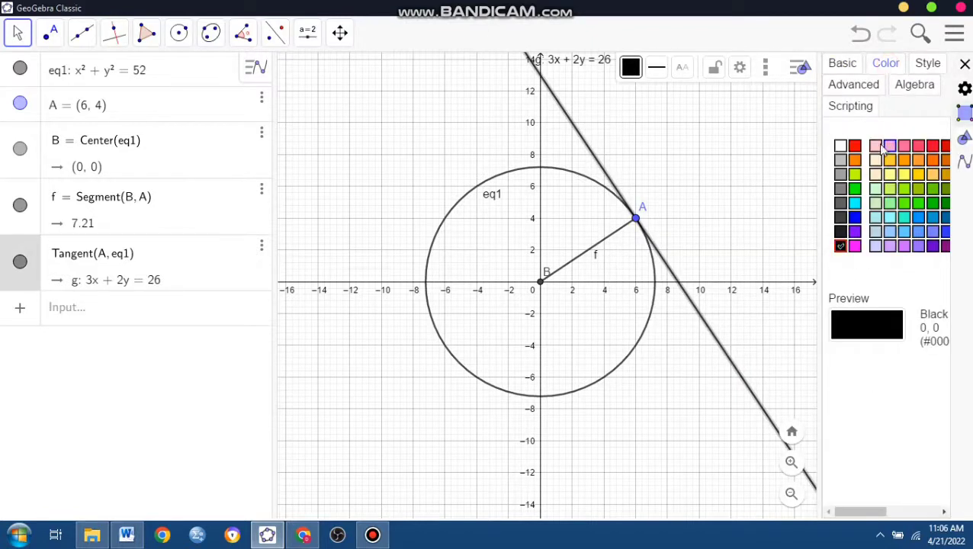
click(857, 145)
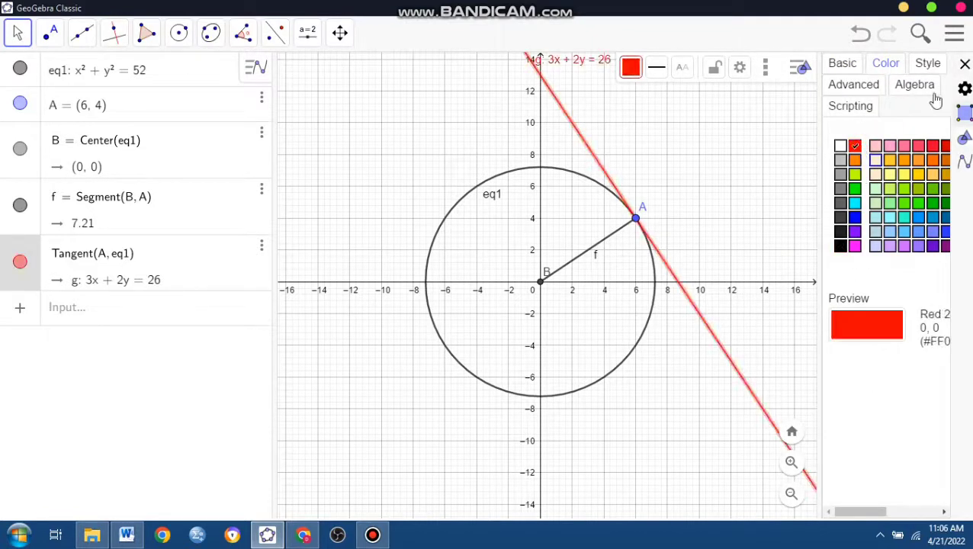
click(964, 65)
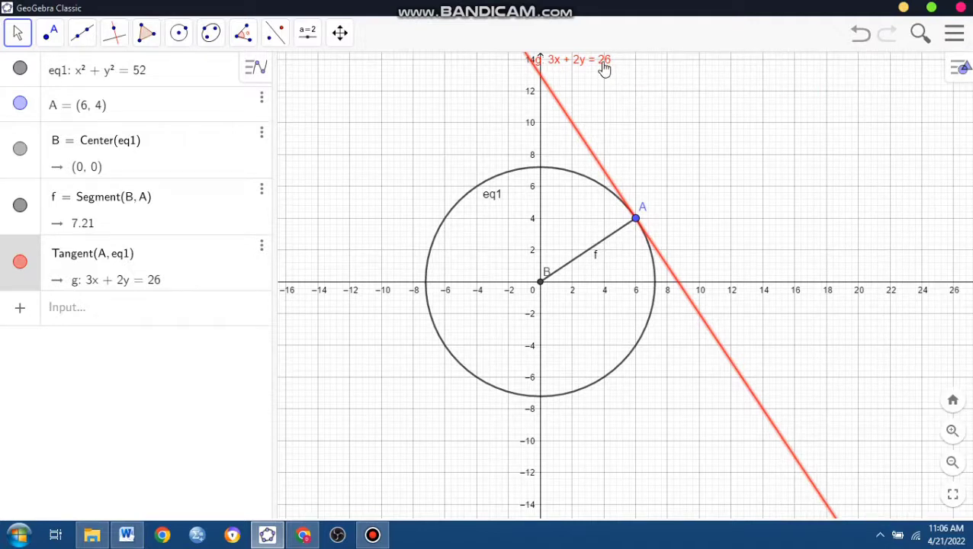
drag(605, 68, 606, 76)
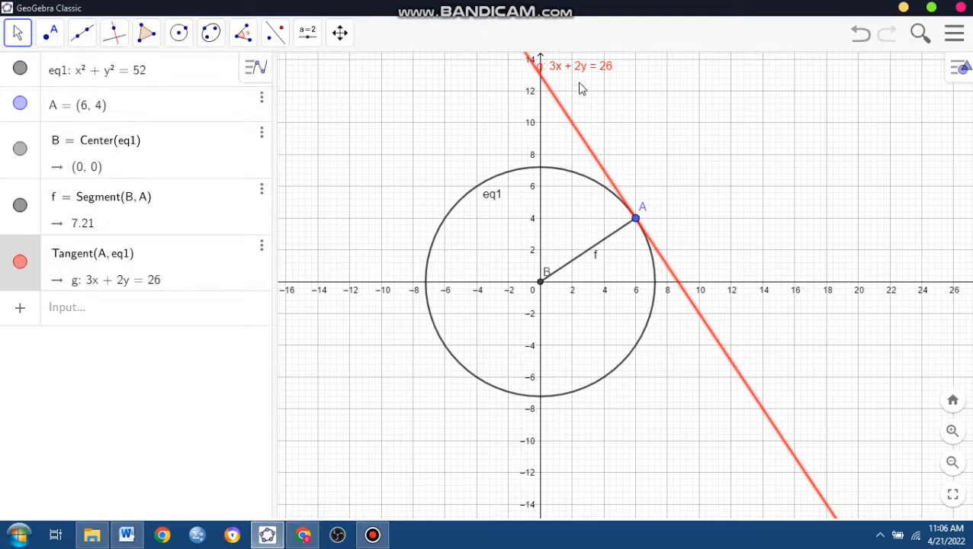
drag(588, 79, 601, 87)
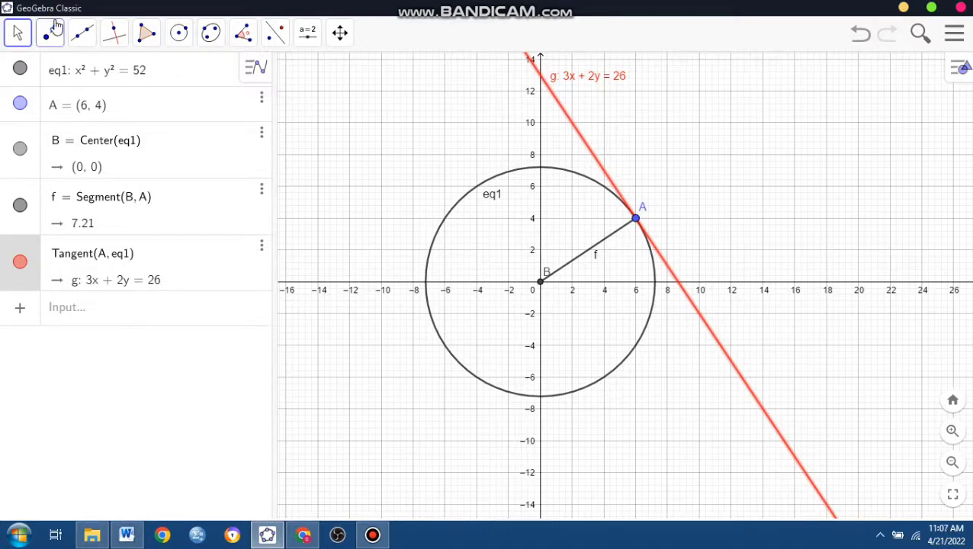
Place a new point outside the circle at (10, -10)
click(56, 26)
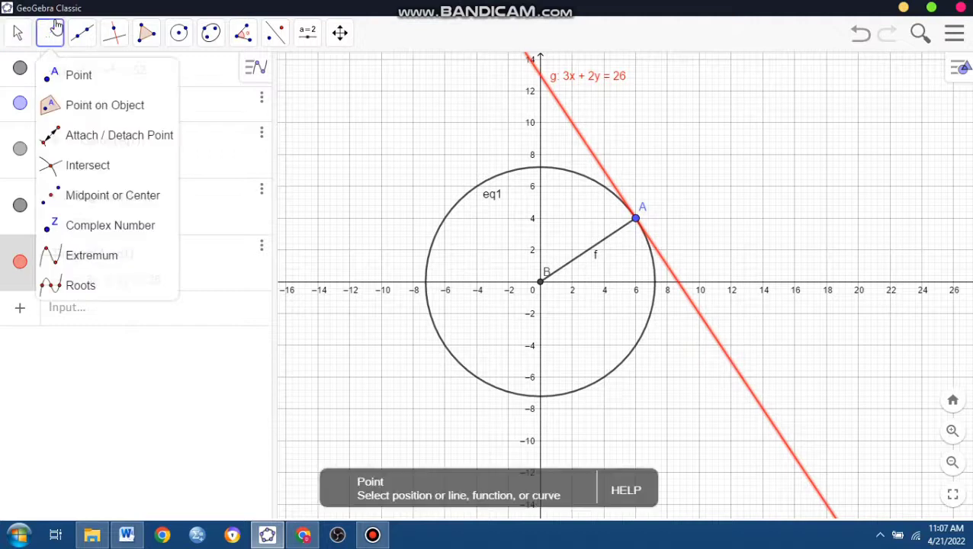
click(77, 82)
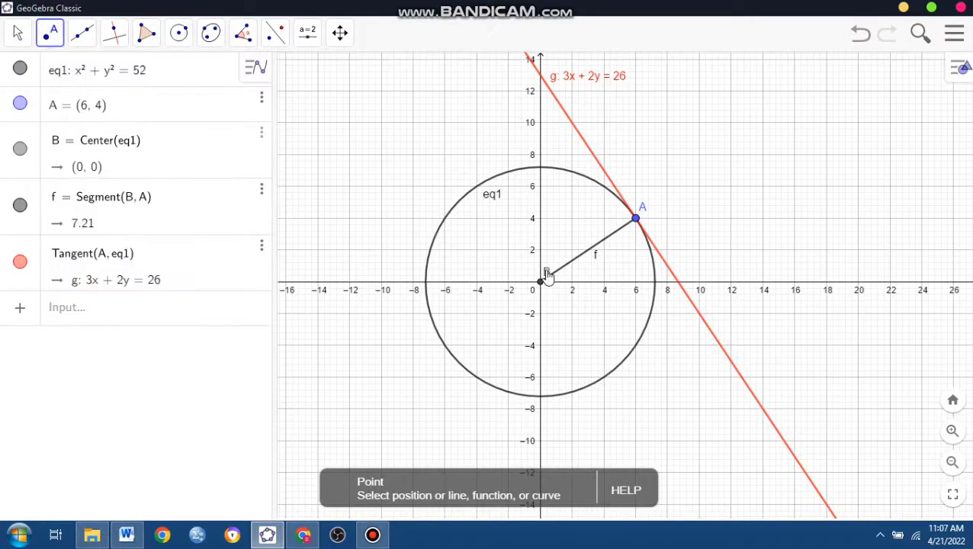
click(699, 442)
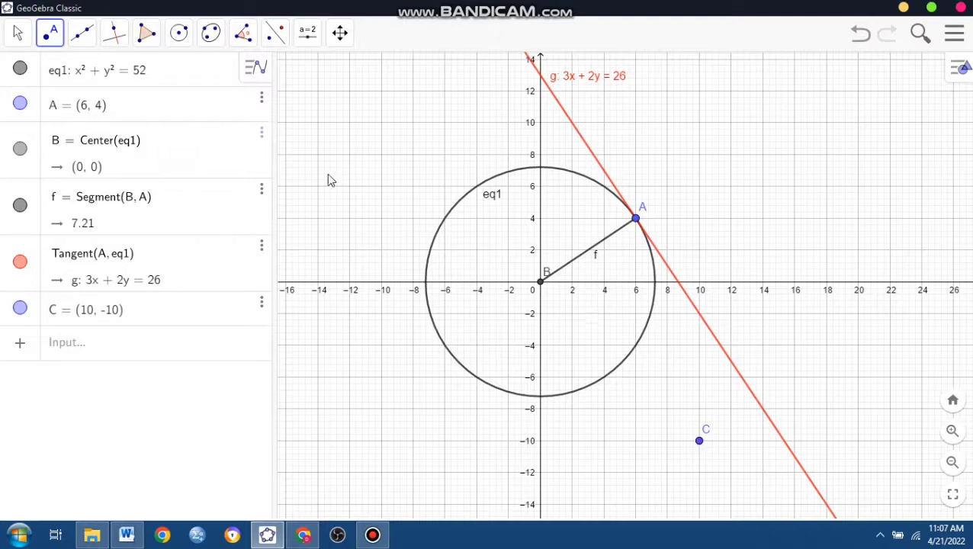
Construct the two tangents to the circle from the external point C
click(152, 42)
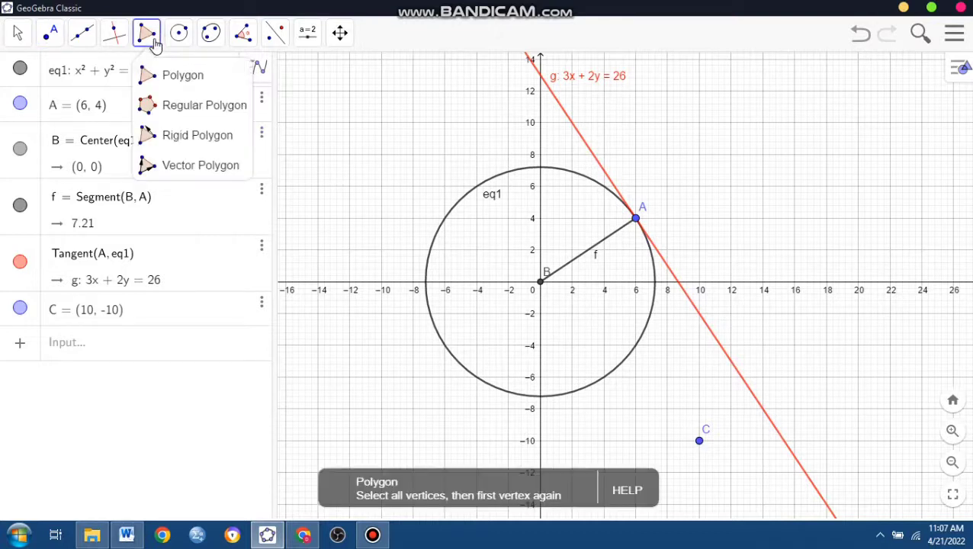
click(116, 35)
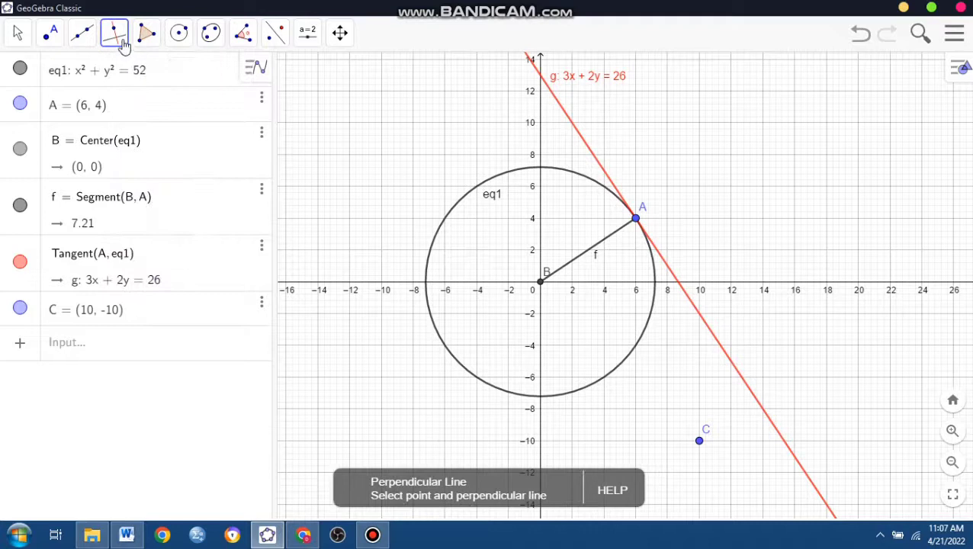
click(120, 39)
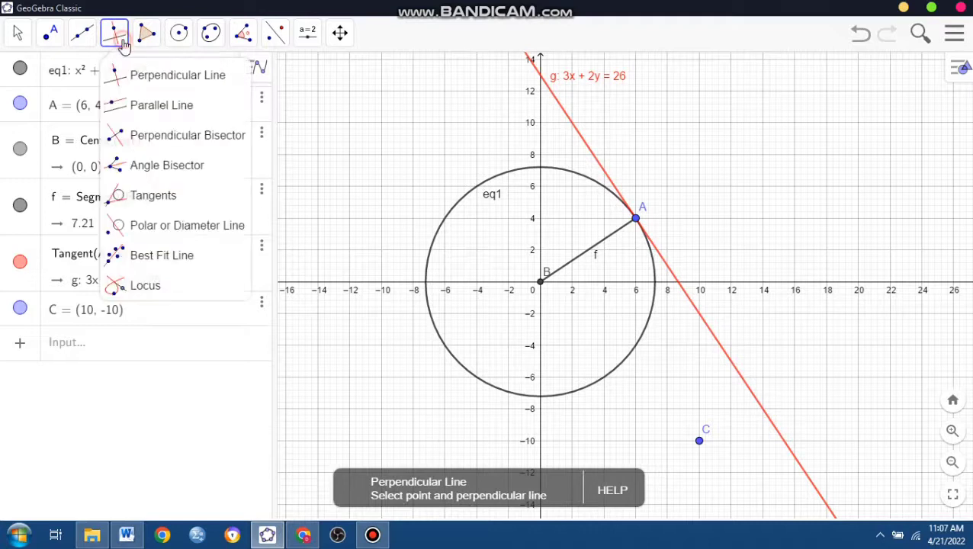
click(154, 198)
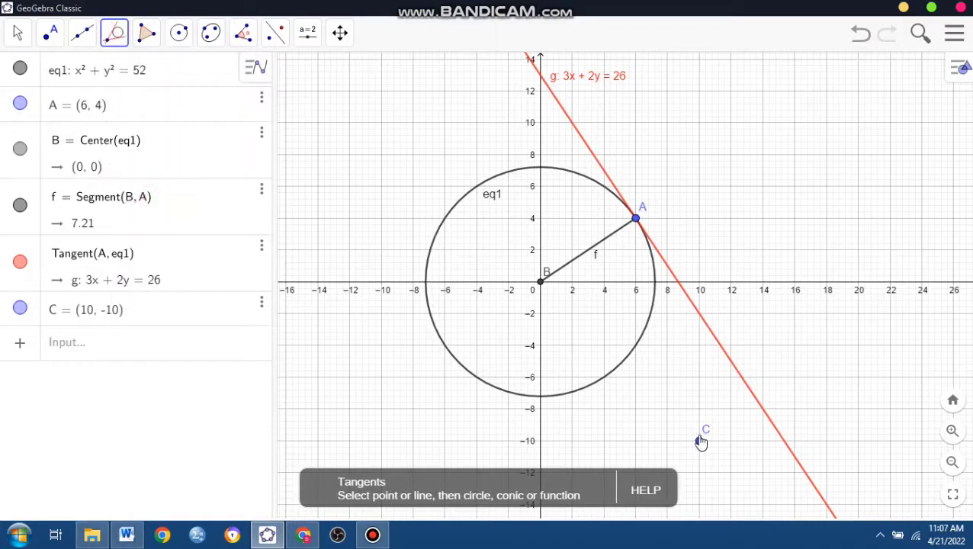
click(699, 441)
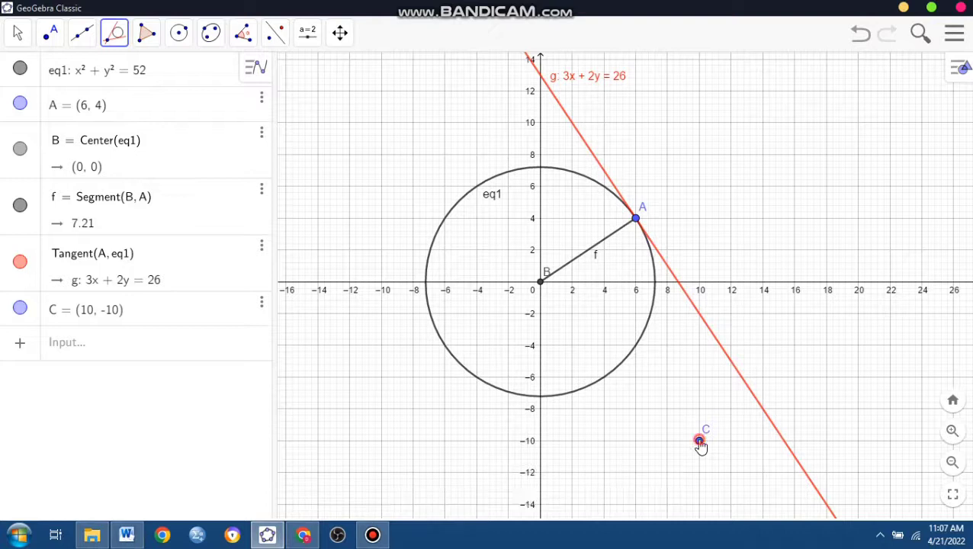
click(625, 364)
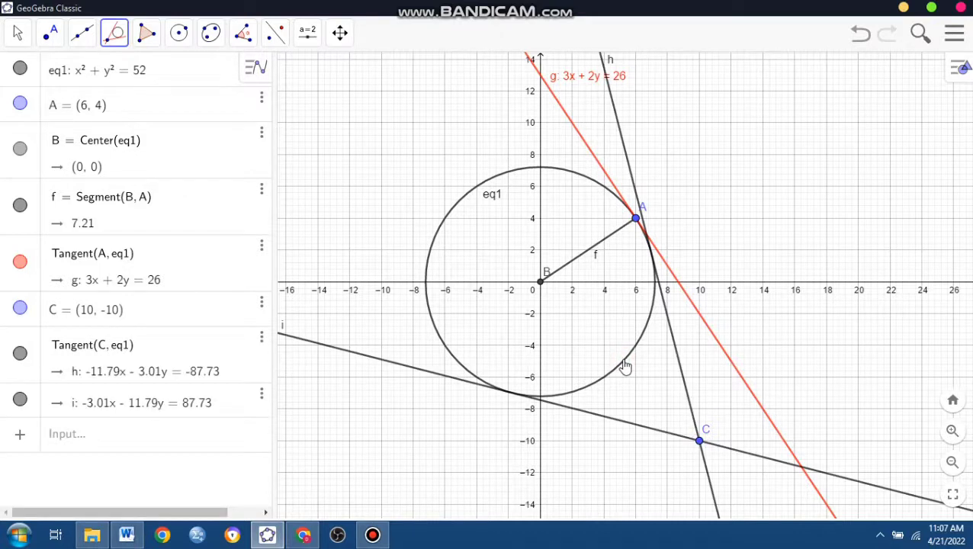
Set the label of tangent h, the steeper one through C, to Name & Value and close the settings
right_click(635, 191)
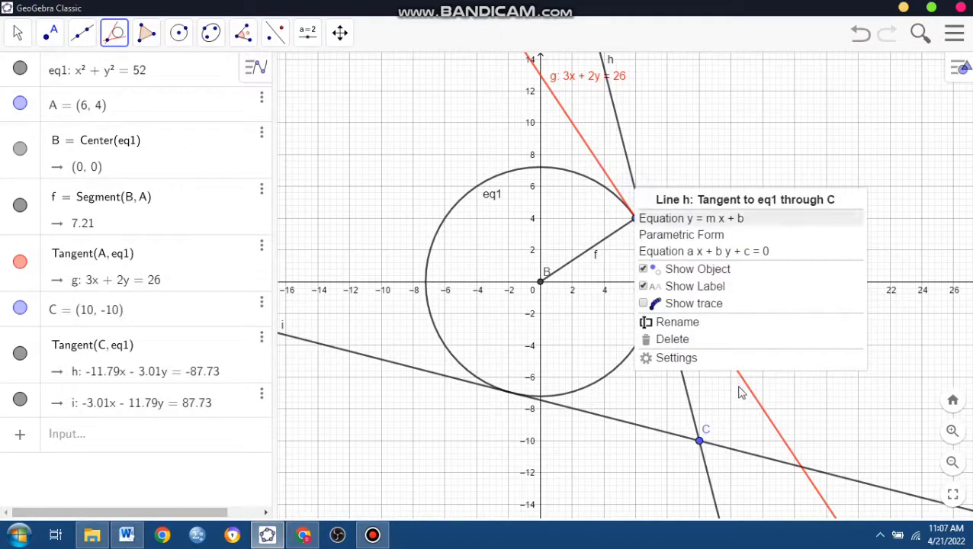
click(779, 364)
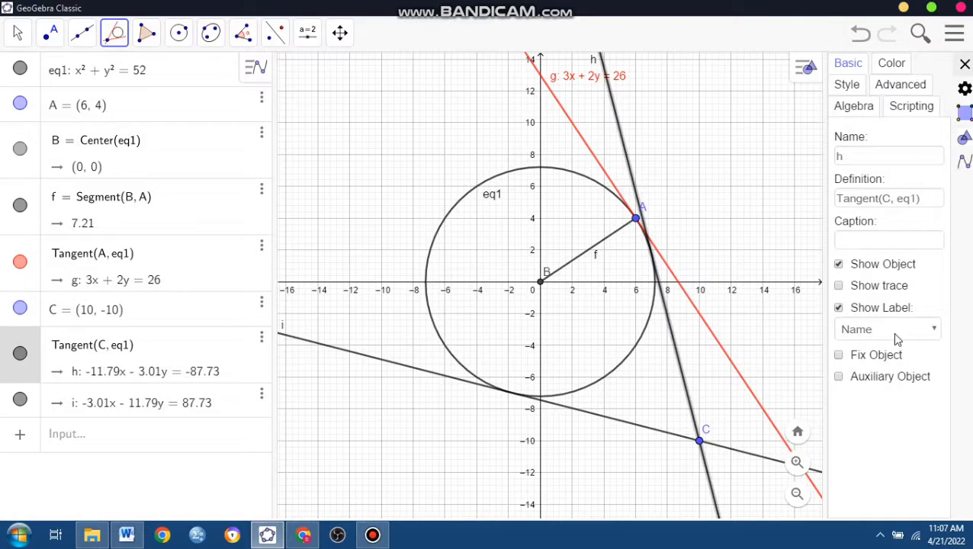
click(935, 333)
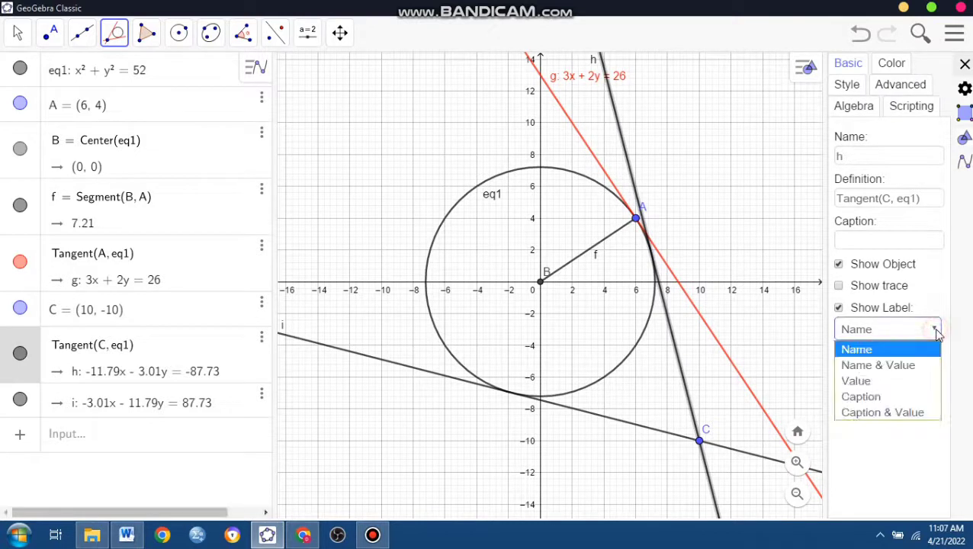
click(896, 366)
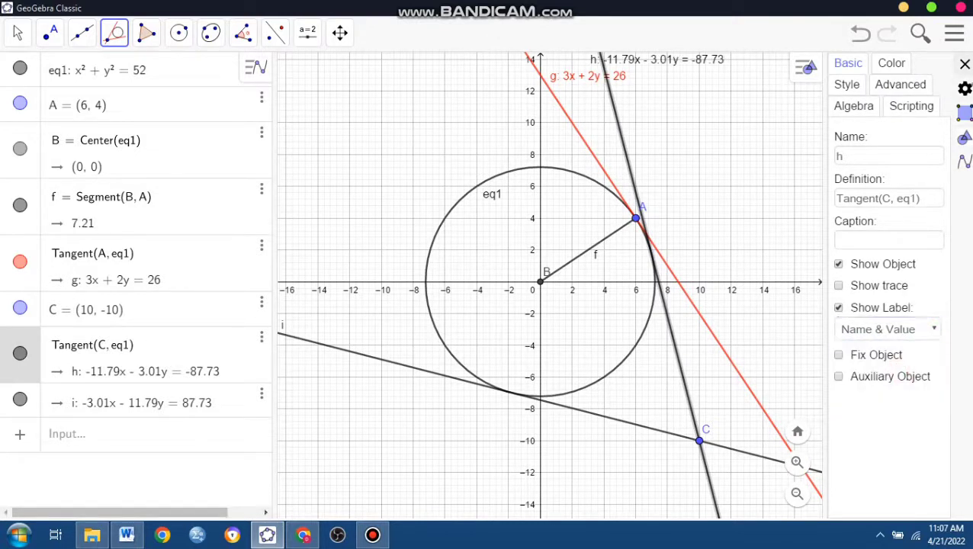
click(965, 64)
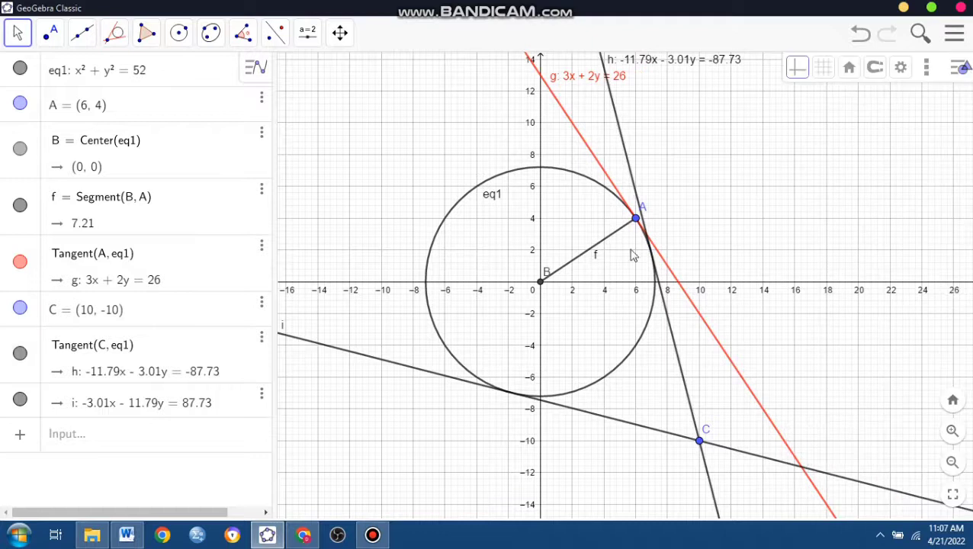
Set the label of tangent i, the flatter one through C, to Name & Value and close the settings
right_click(412, 371)
click(466, 507)
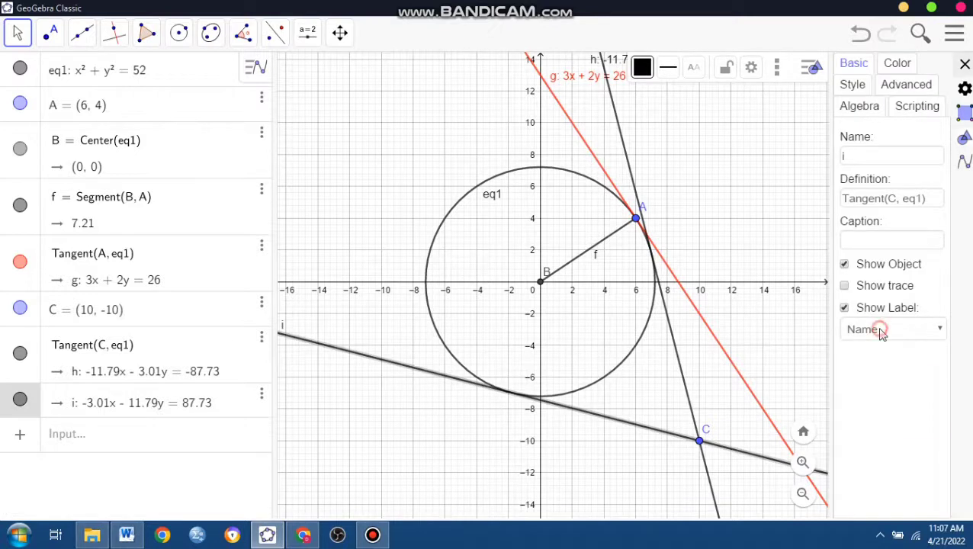
click(878, 330)
click(884, 366)
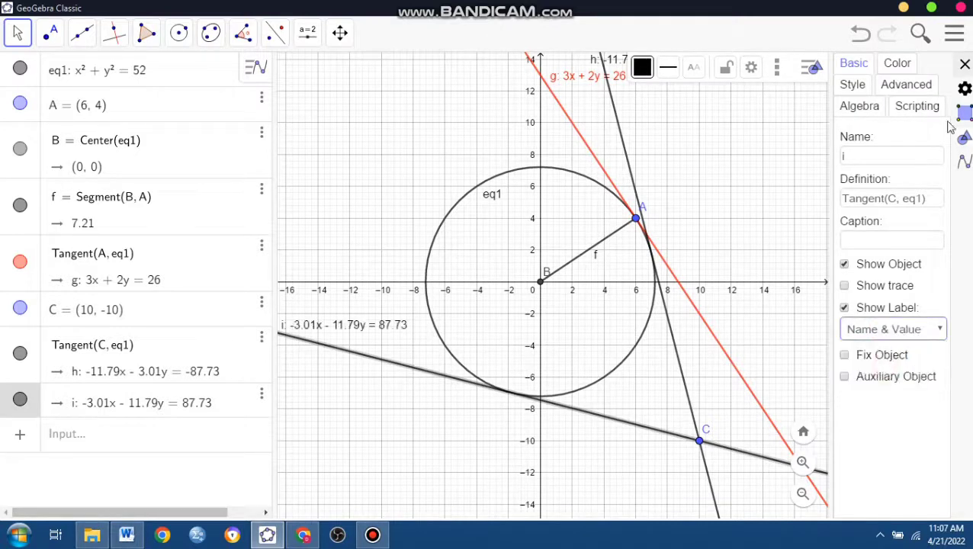
click(964, 66)
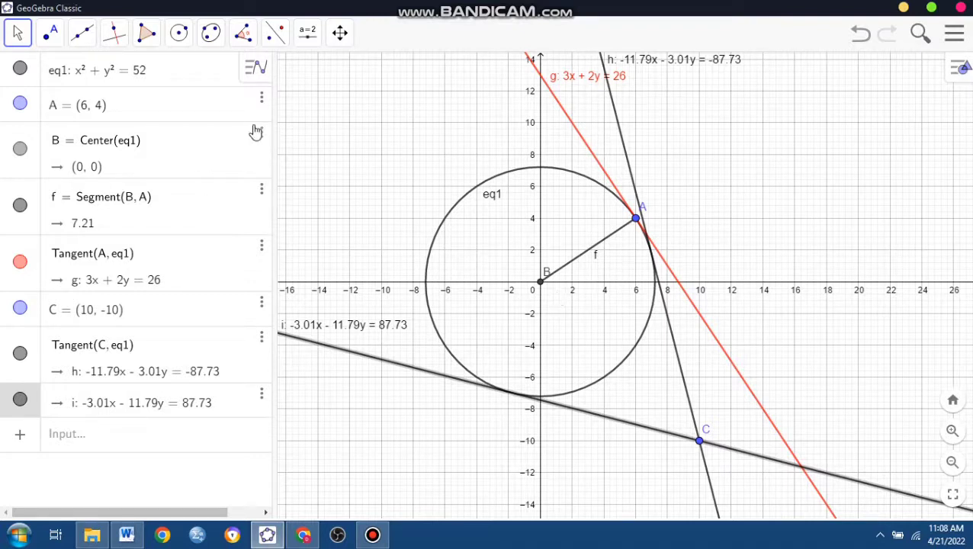
Mark the tangency points with Intersect, where the circle meets tangent h and where it meets tangent i
click(56, 36)
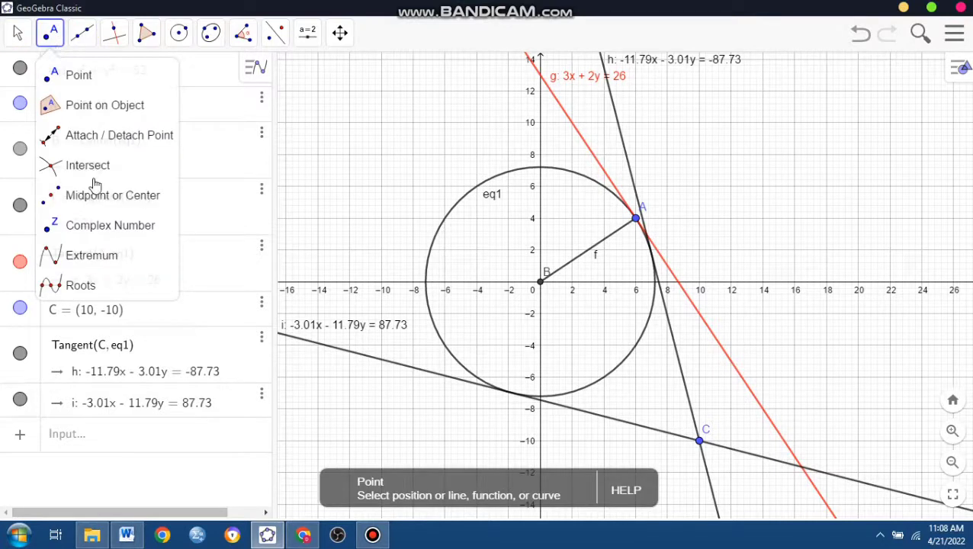
click(105, 169)
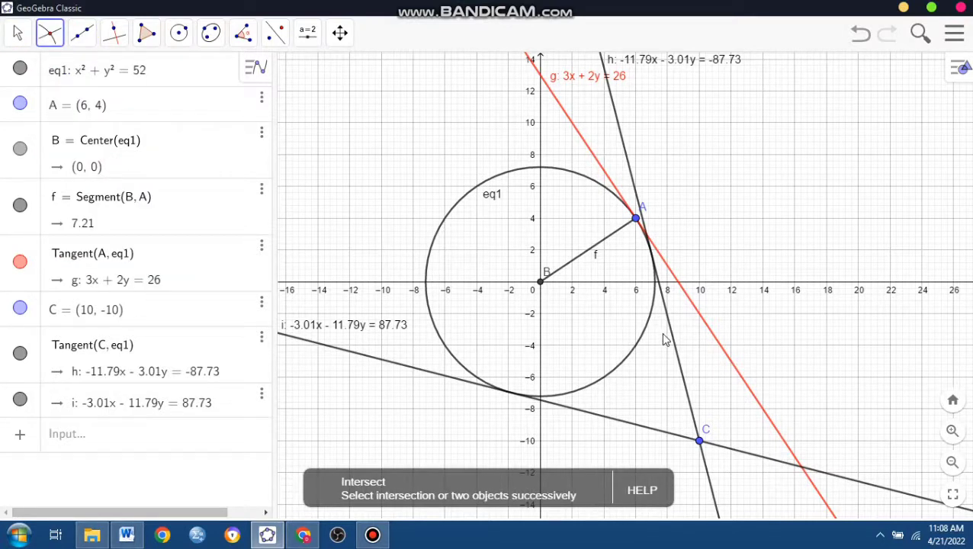
click(634, 185)
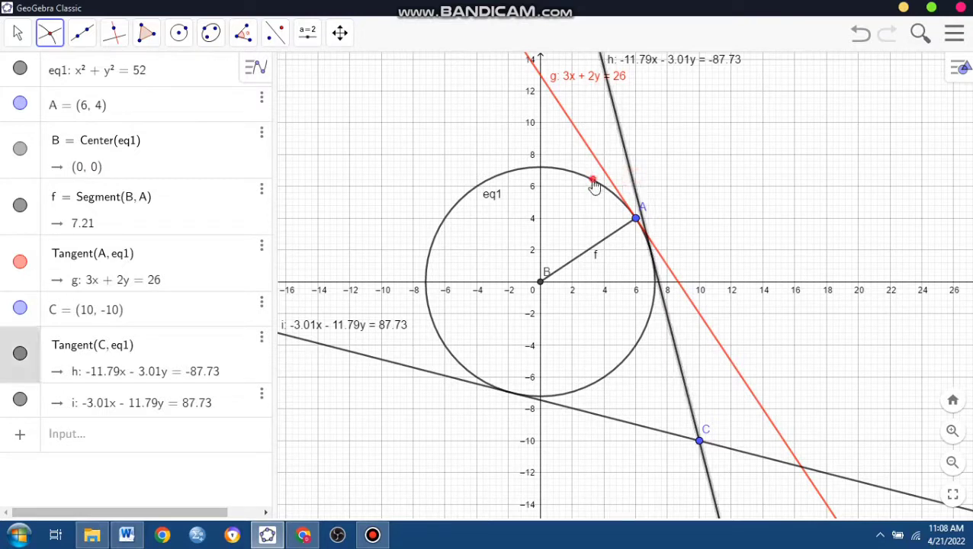
click(593, 184)
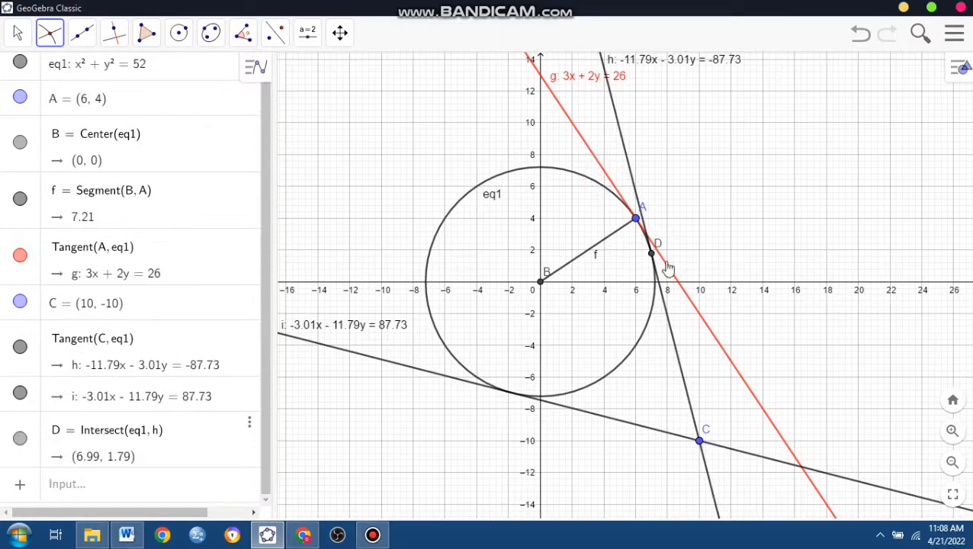
click(467, 386)
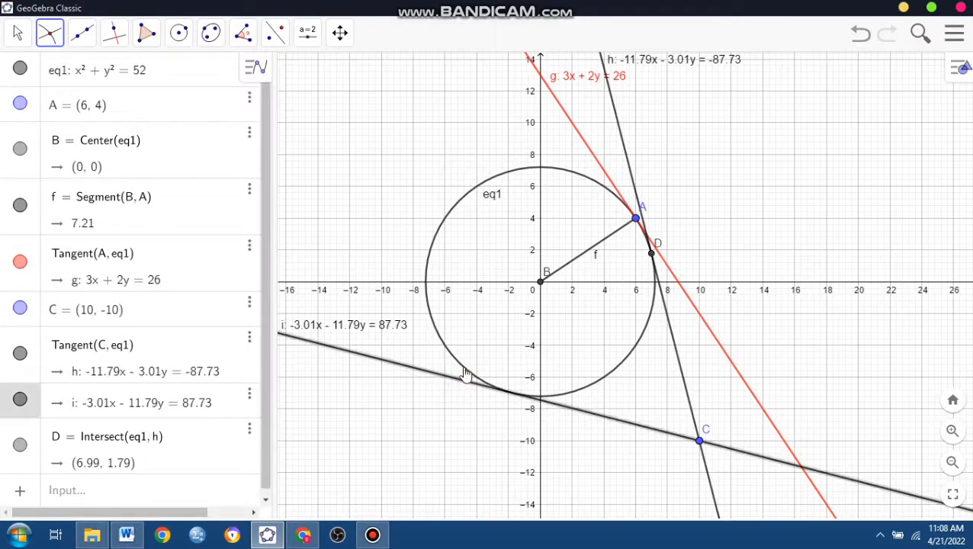
click(463, 370)
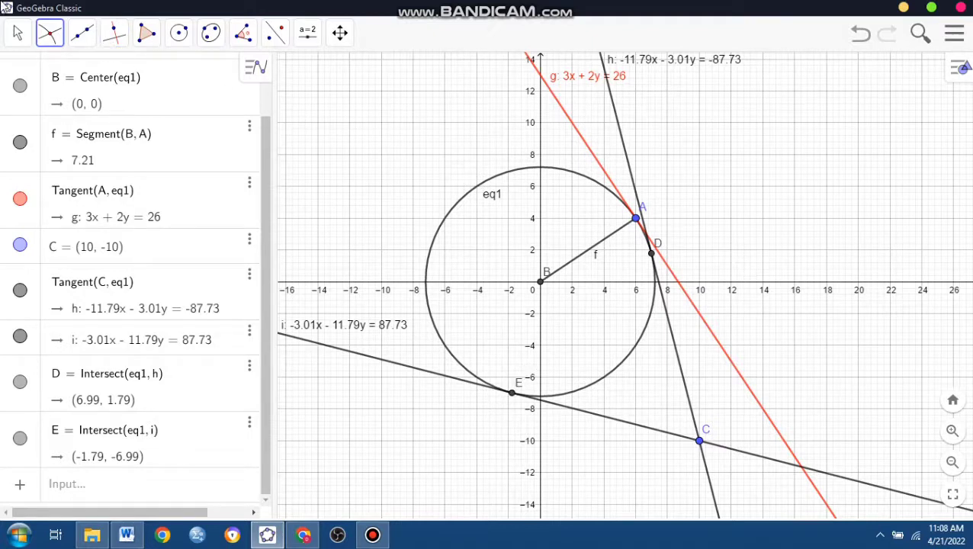
Draw the radius segment from center B to tangency point D
click(83, 39)
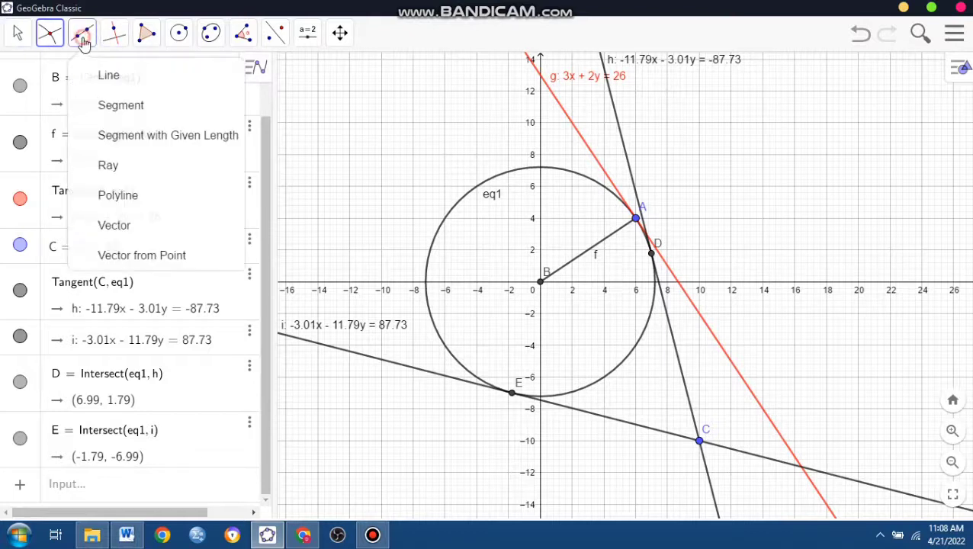
click(121, 107)
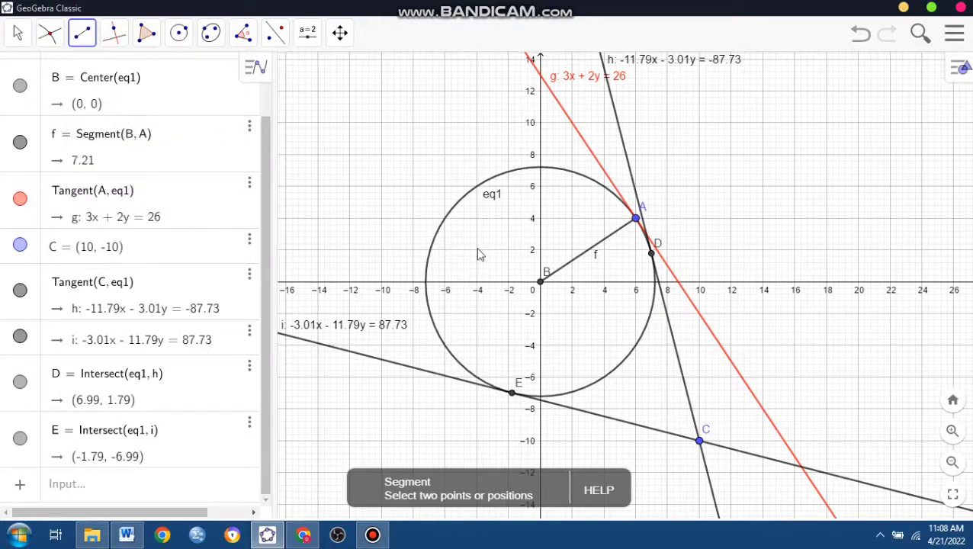
click(541, 282)
click(652, 255)
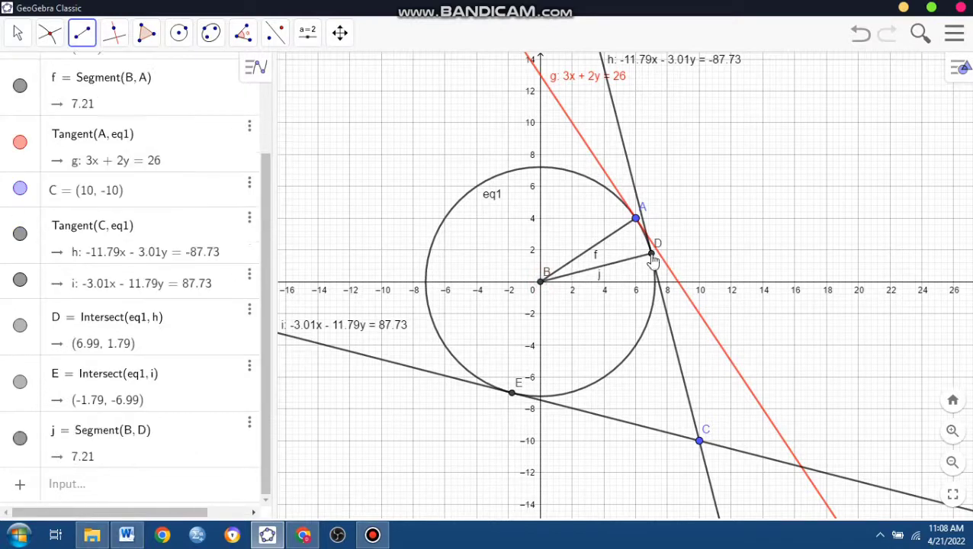
click(540, 285)
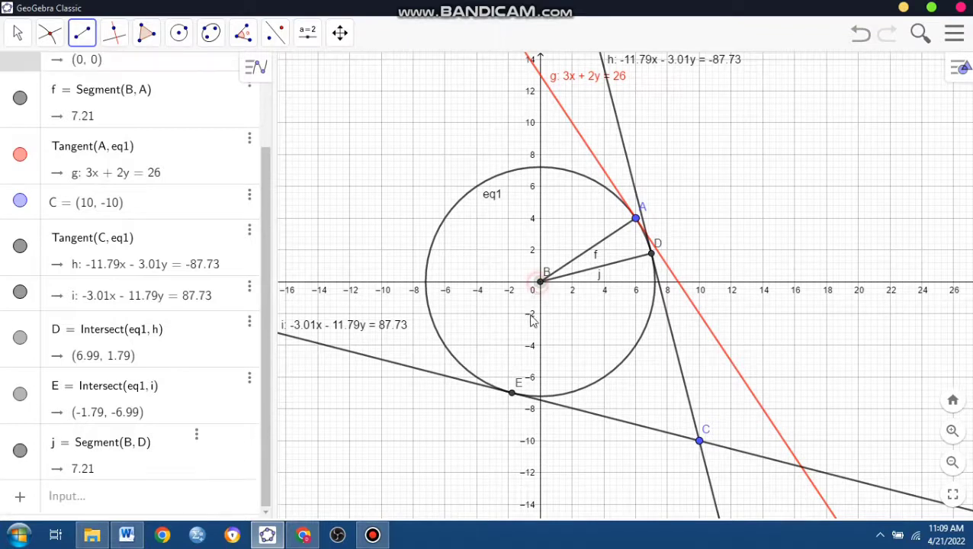
click(509, 376)
click(508, 376)
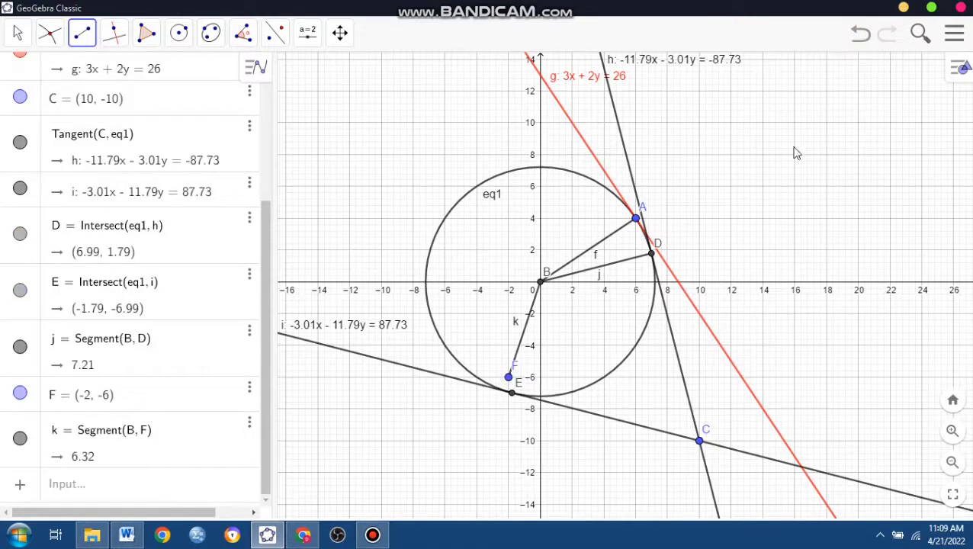
key(ctrl+z)
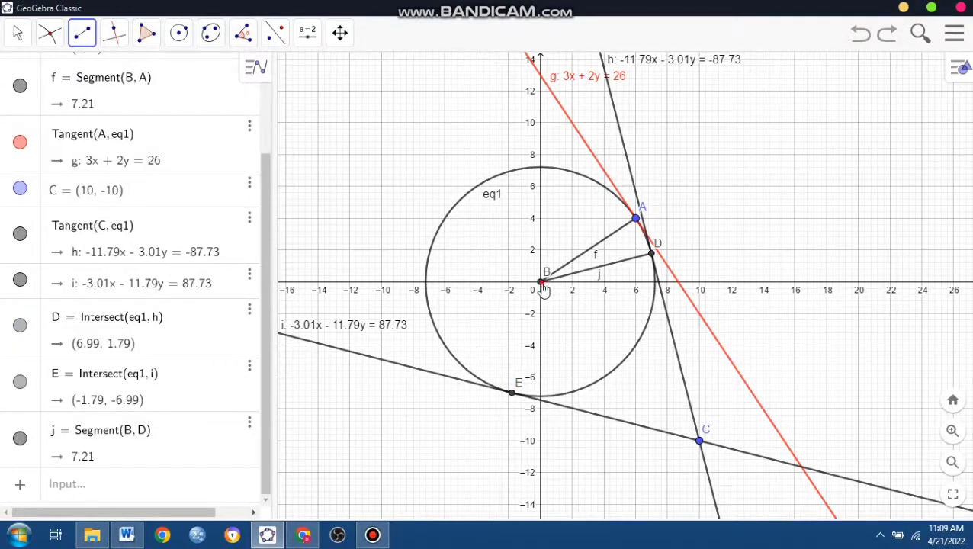
Draw the radius segment from center B to tangency point E
click(542, 290)
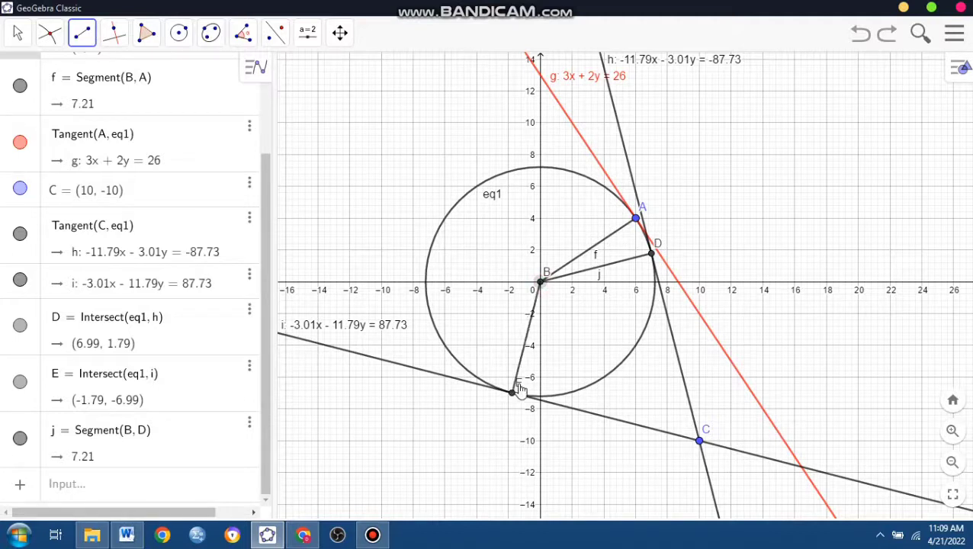
click(512, 391)
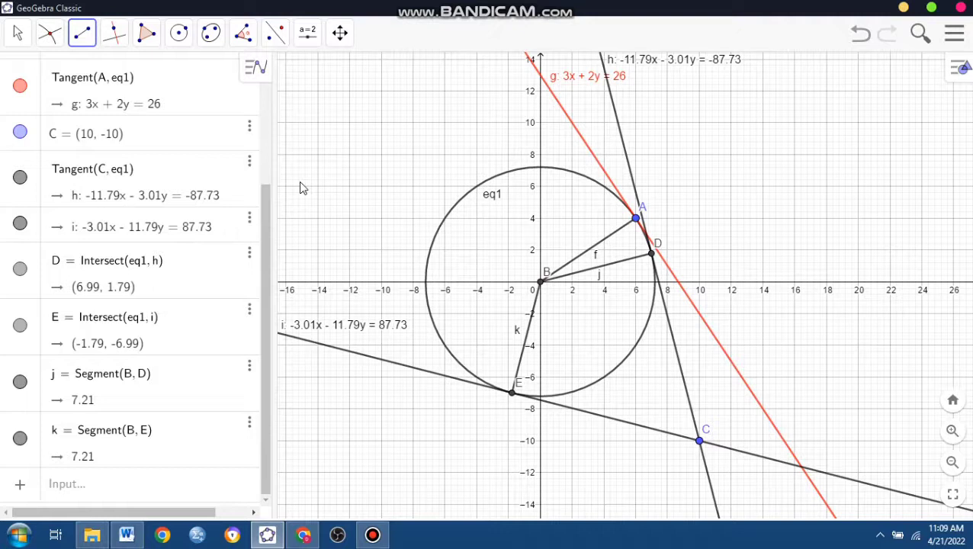
Add a distance measurement between center B and tangency point D using Distance or Length
click(248, 40)
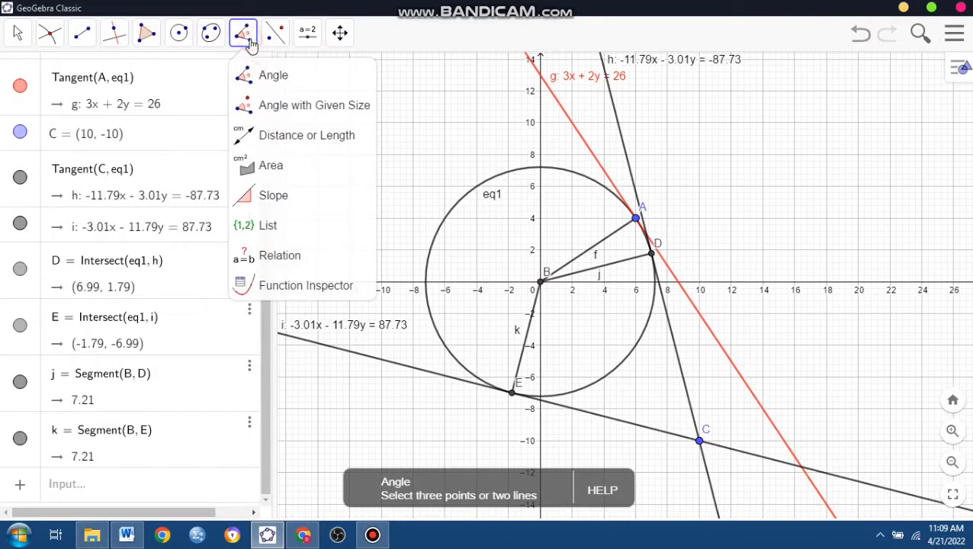
click(305, 135)
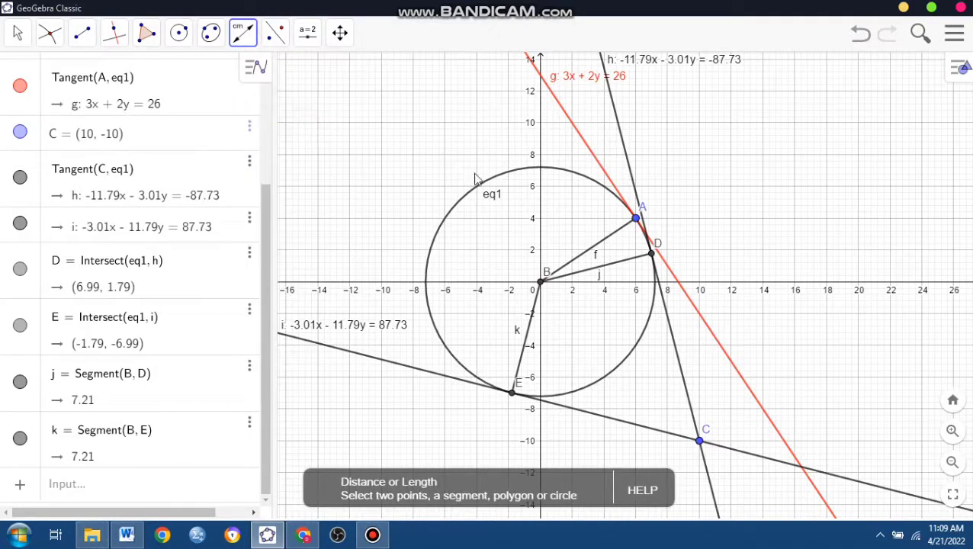
click(541, 281)
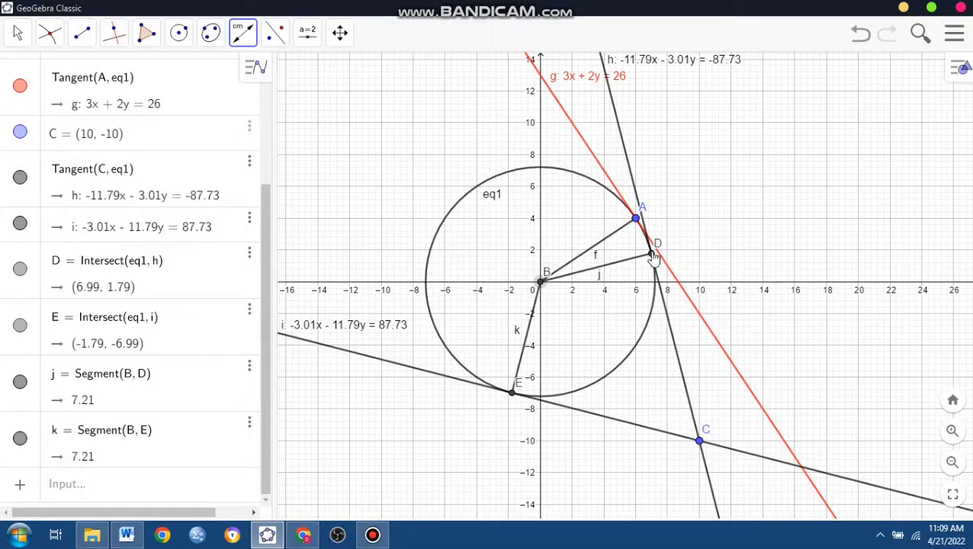
click(652, 254)
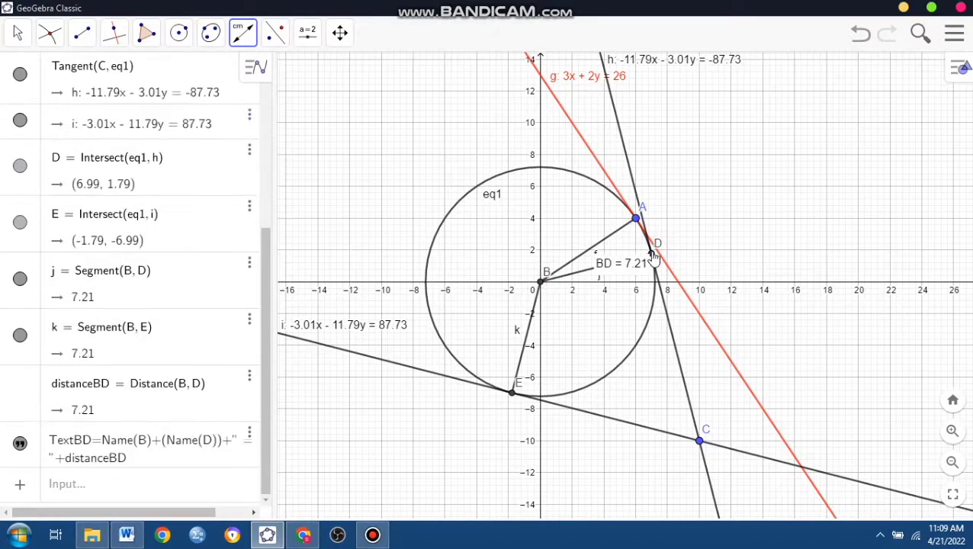
Add distance measurements between center B and point E, between C and D, and between C and E
click(541, 282)
click(512, 393)
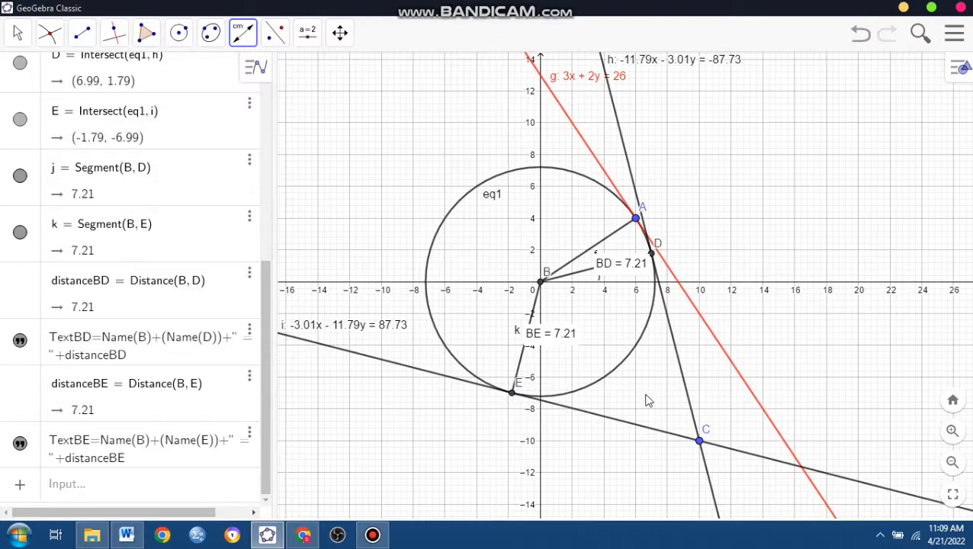
click(700, 442)
click(652, 255)
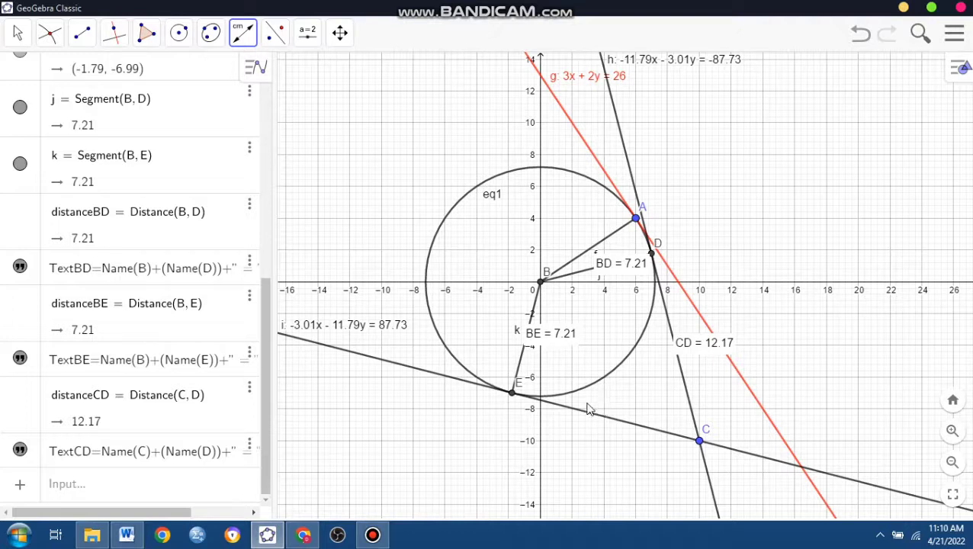
click(700, 442)
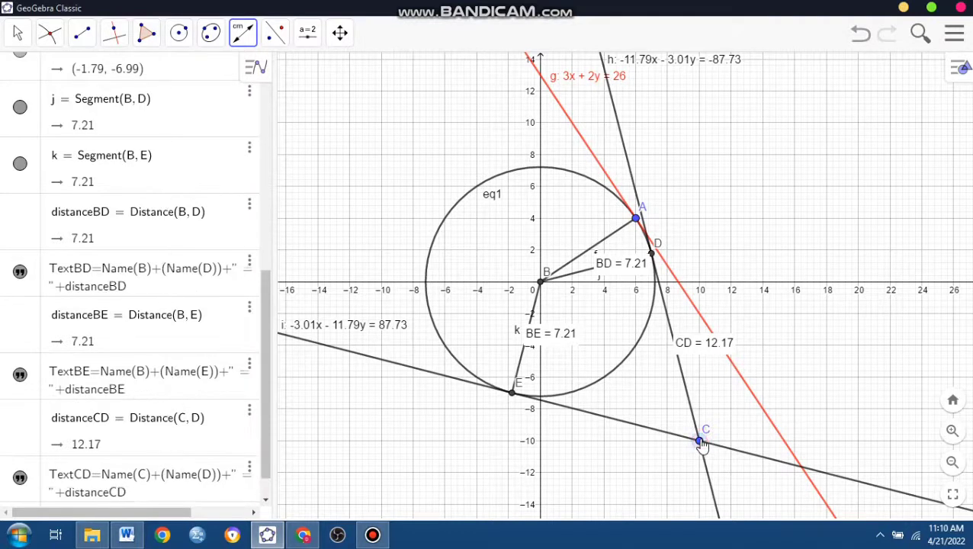
click(513, 393)
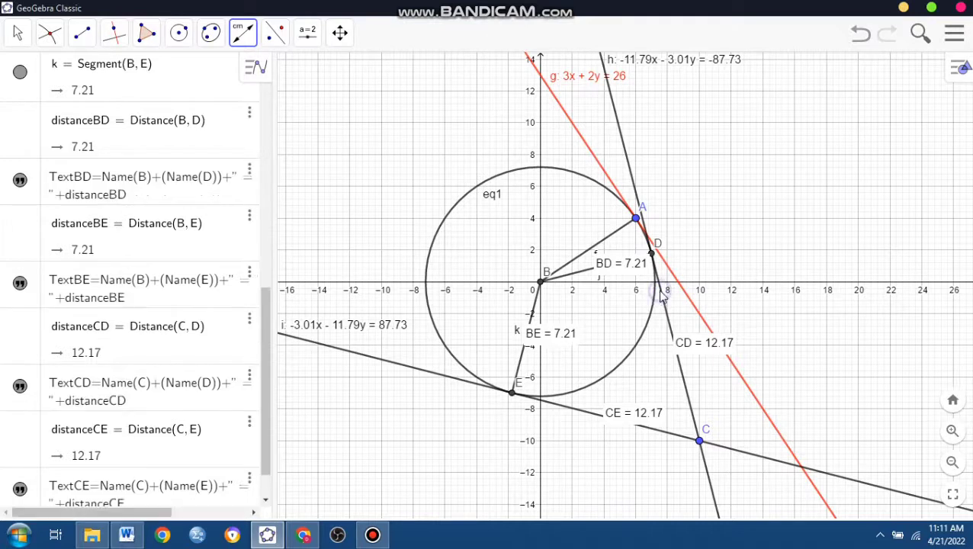
Change the color of tangent line h, which passes through C and D, to light blue
right_click(661, 297)
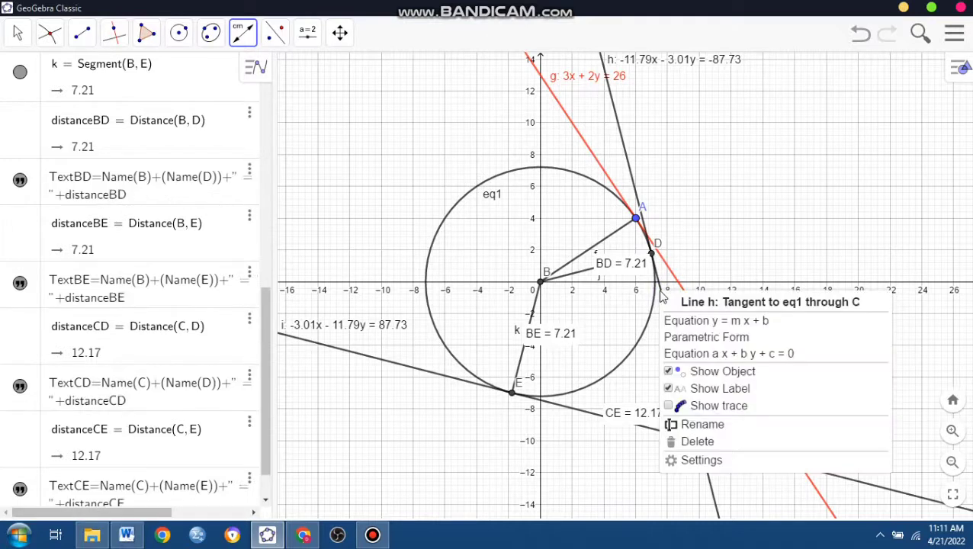
click(728, 460)
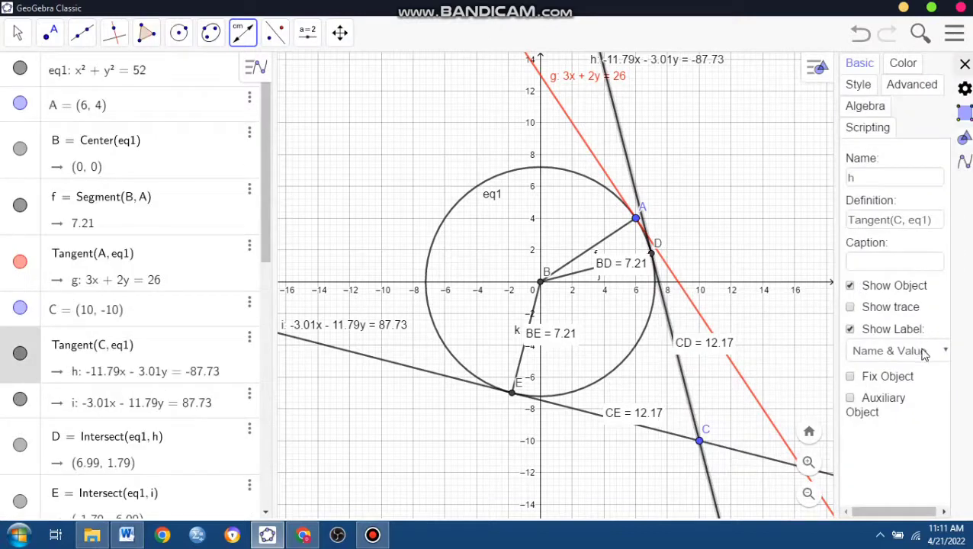
click(906, 63)
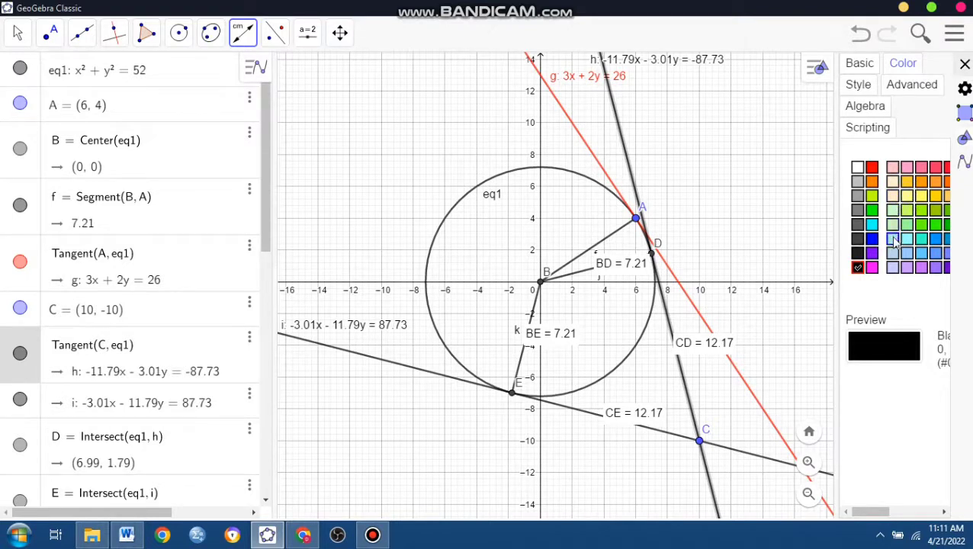
click(935, 252)
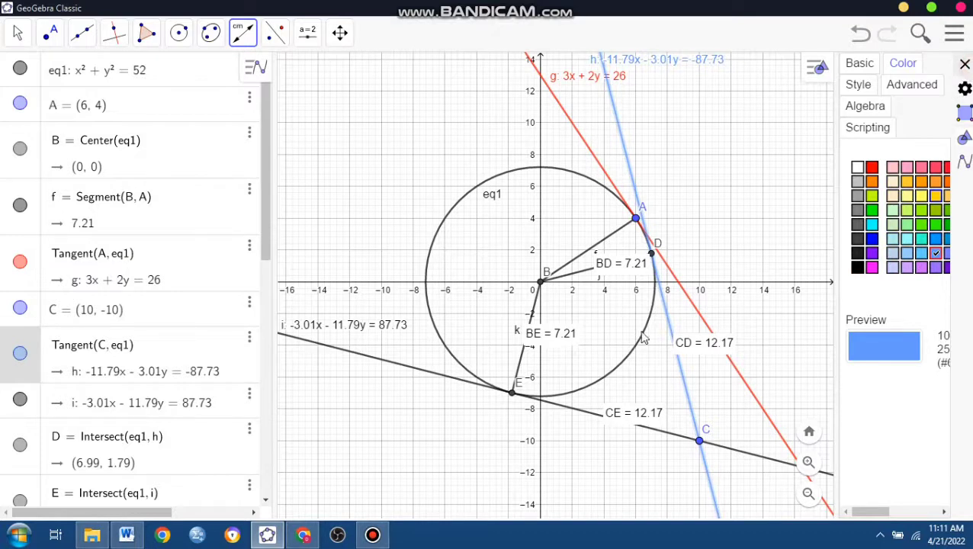
click(964, 64)
Recolor tangent line i, which passes through C and E, in the same light blue as line h
right_click(480, 383)
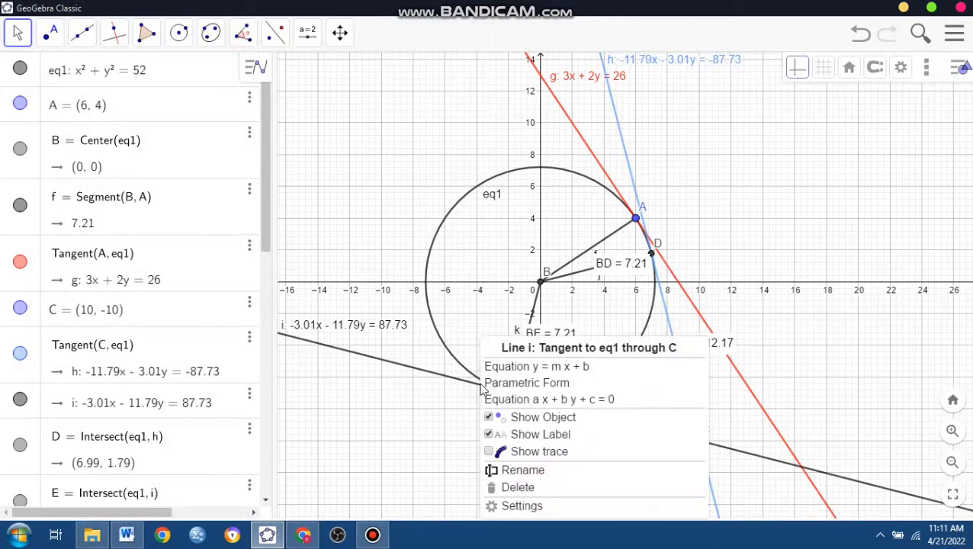
click(557, 511)
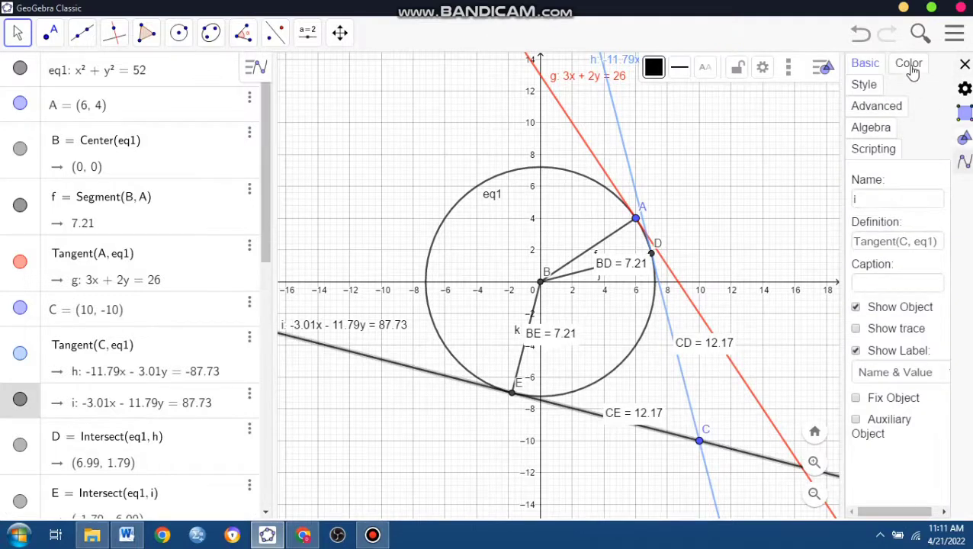
click(909, 64)
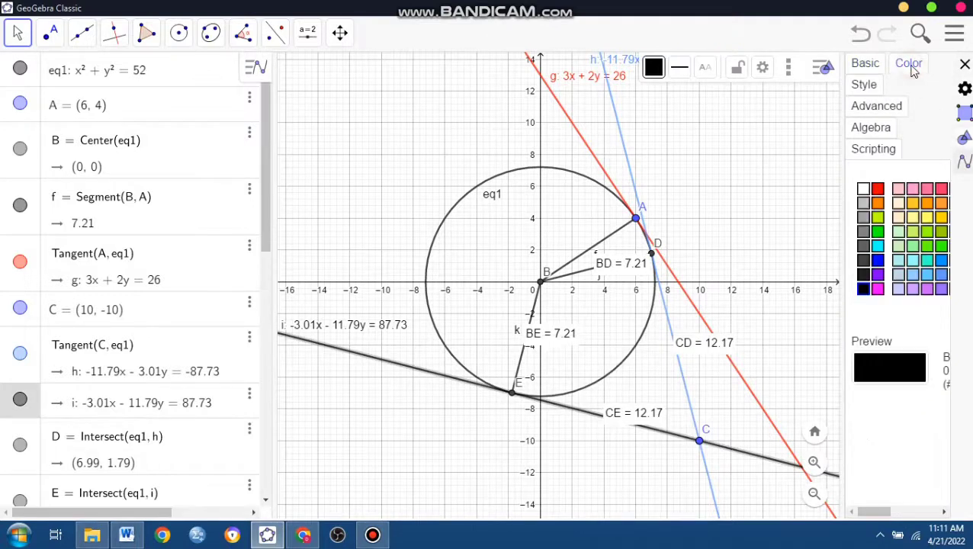
click(926, 276)
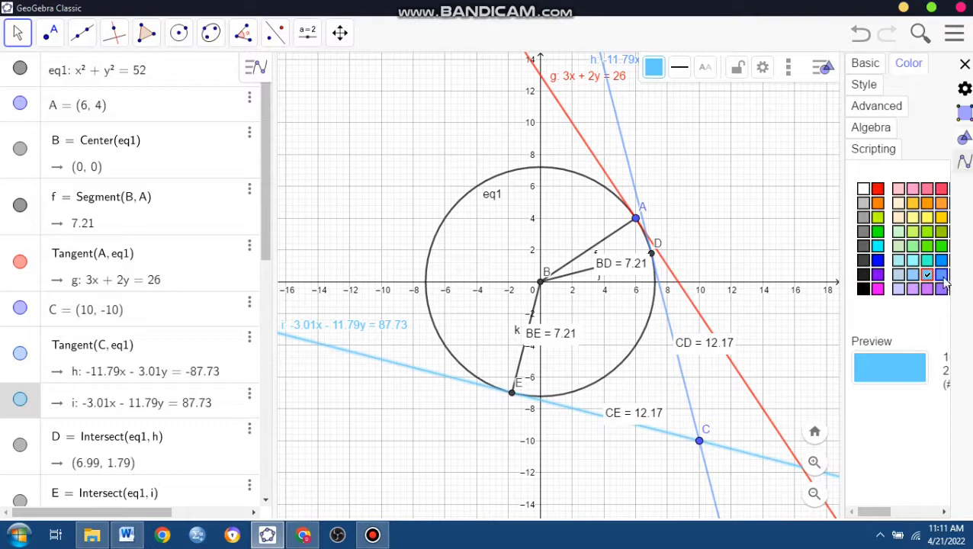
click(941, 276)
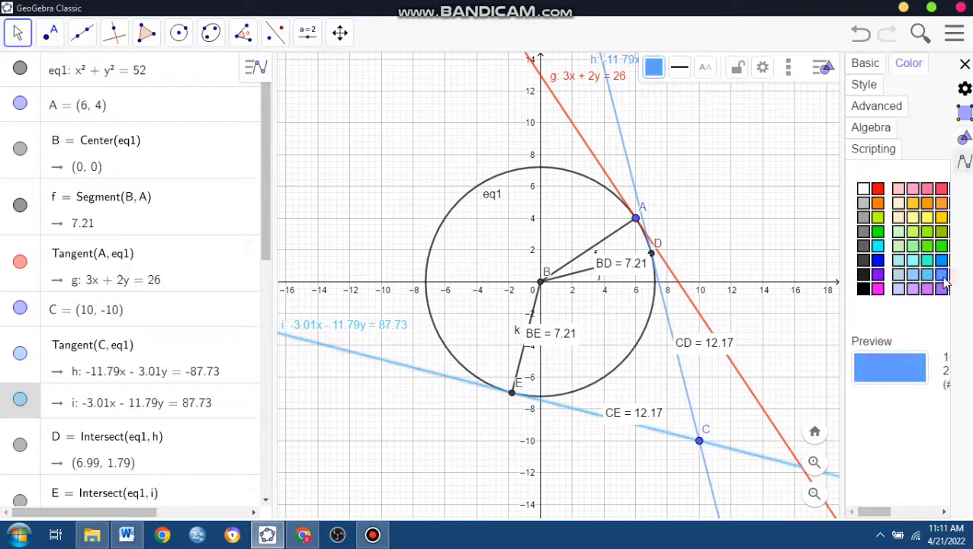
click(965, 64)
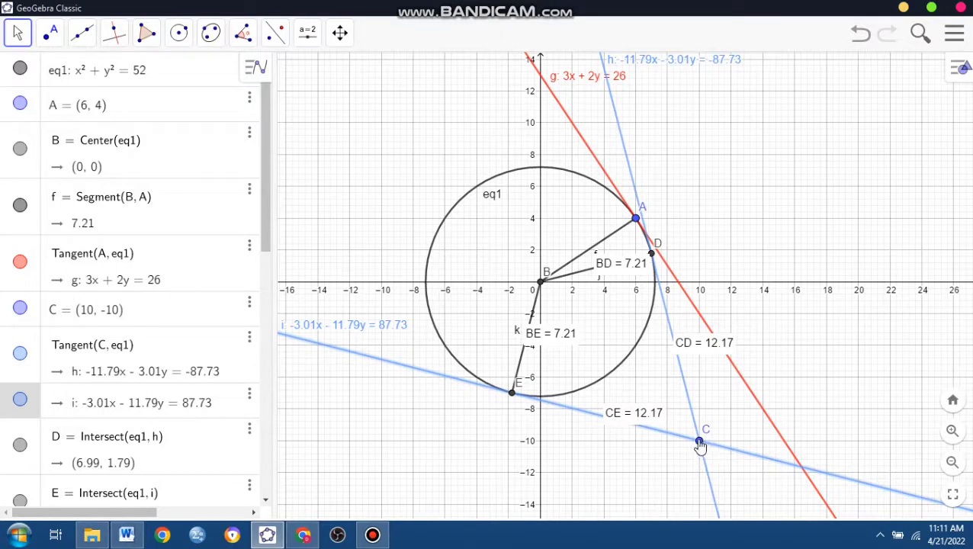
mouse_move(700, 446)
mouse_down()
mouse_move(738, 321)
mouse_move(740, 274)
mouse_move(724, 343)
mouse_move(760, 234)
mouse_move(747, 302)
mouse_move(729, 318)
mouse_move(702, 404)
mouse_move(702, 447)
mouse_up()
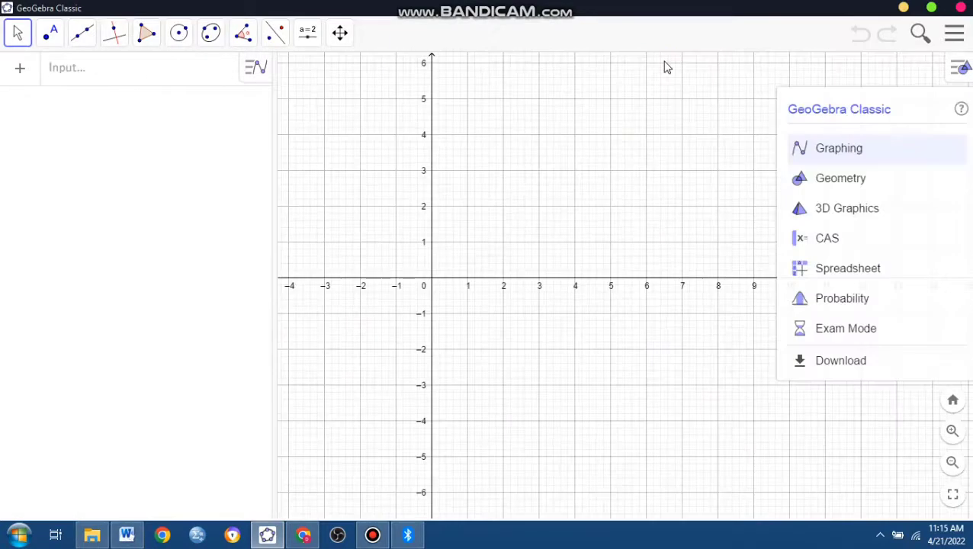
Plot the circle x² + y² = 52 in the empty worksheet
click(955, 75)
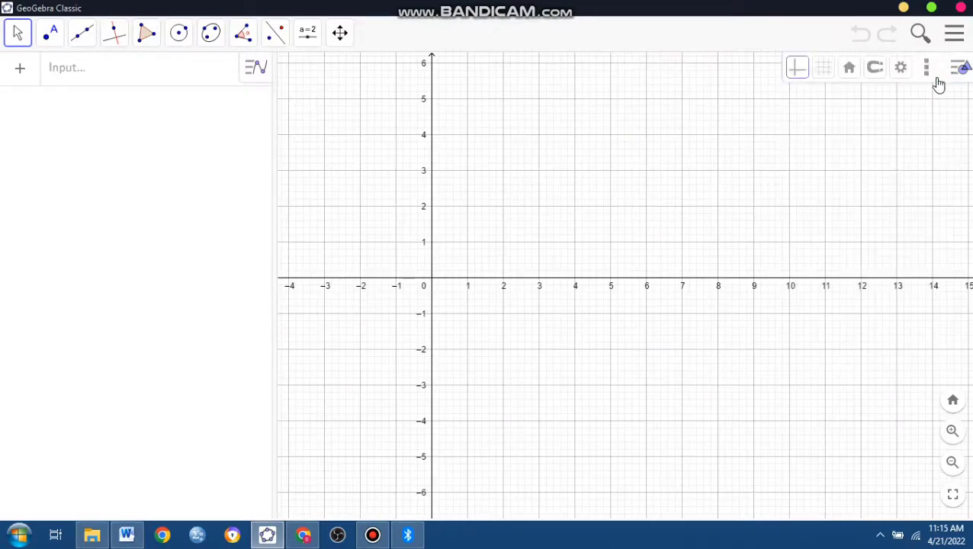
click(962, 68)
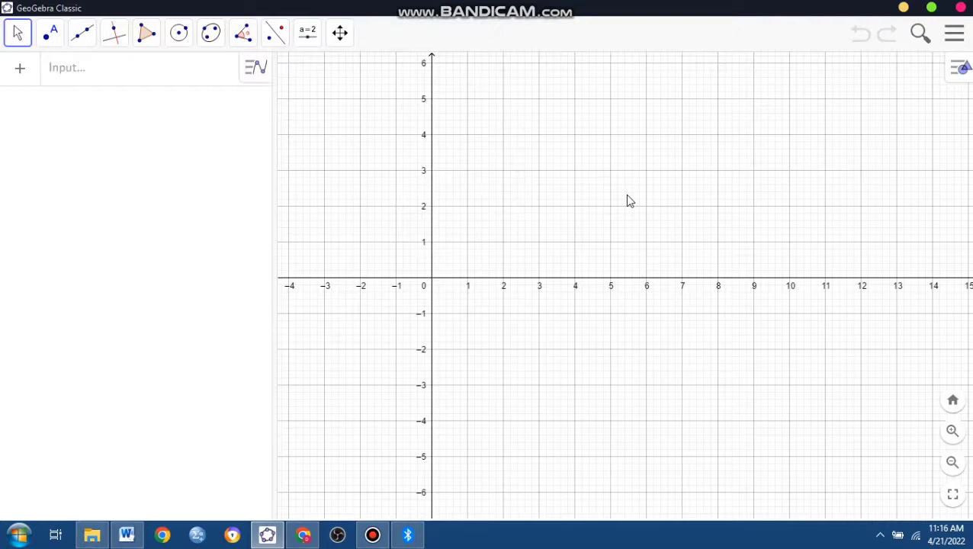
click(167, 75)
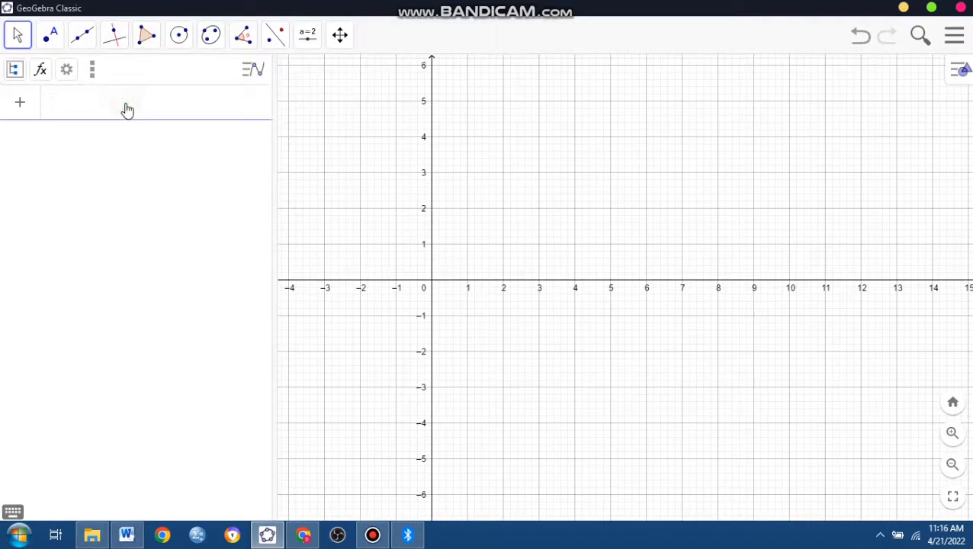
text(x)
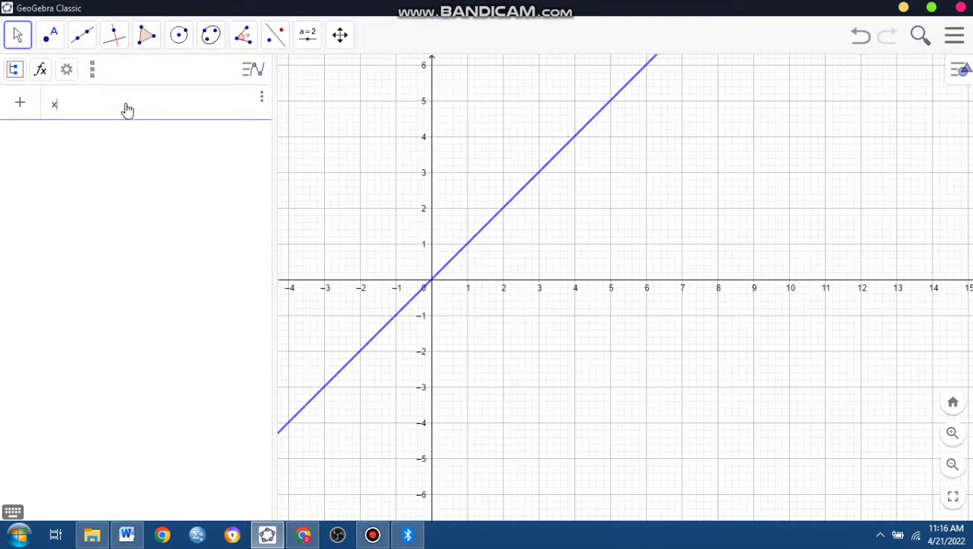
text(^2)
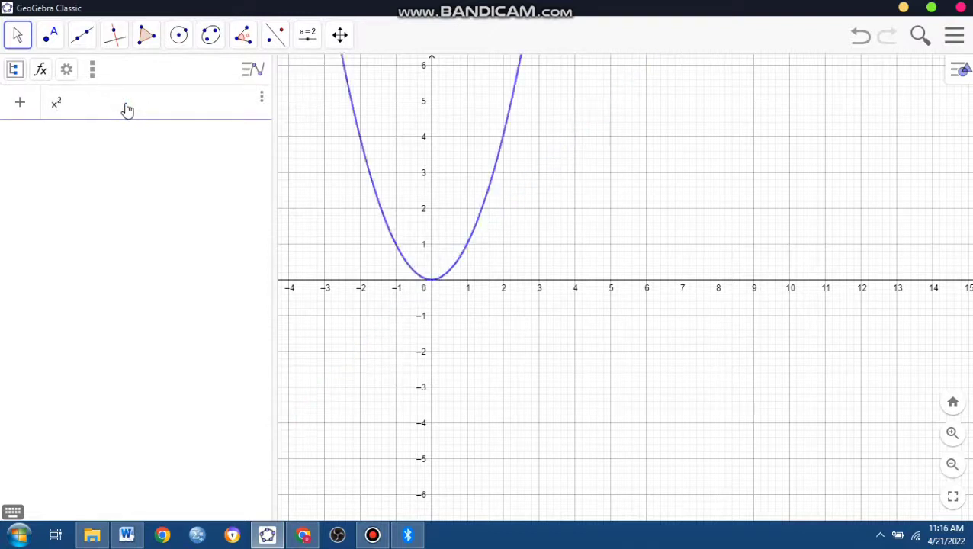
click(99, 107)
text(=y)
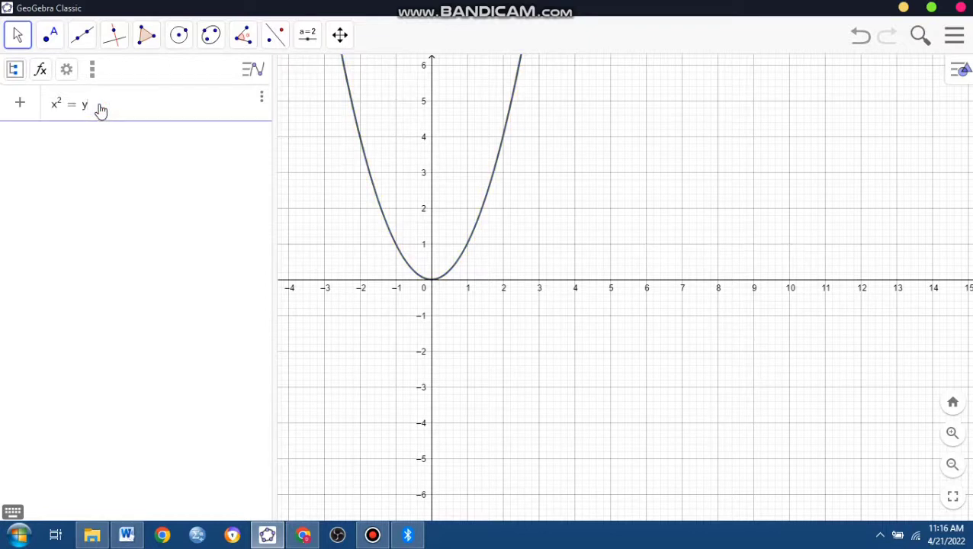
key(BackSpace)
key(BackSpace)
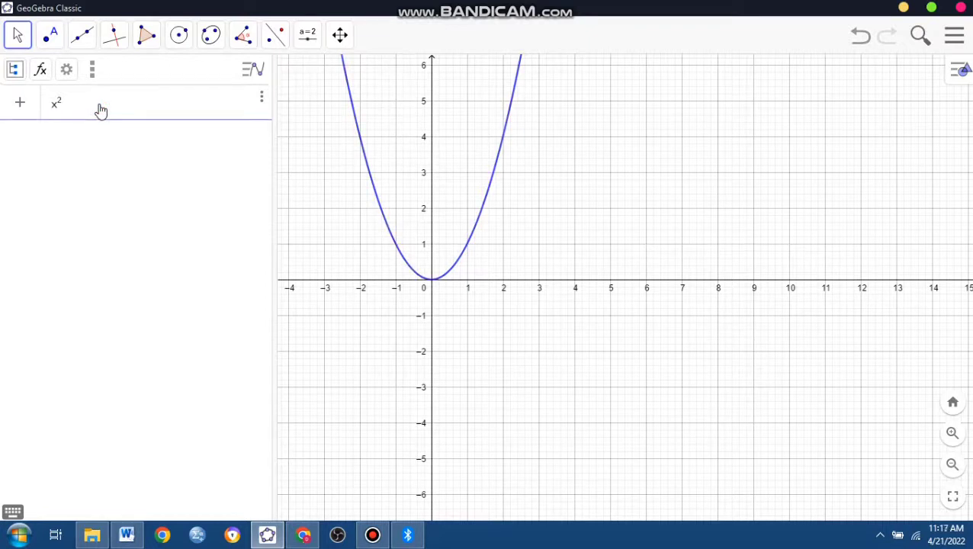
text(+ y)
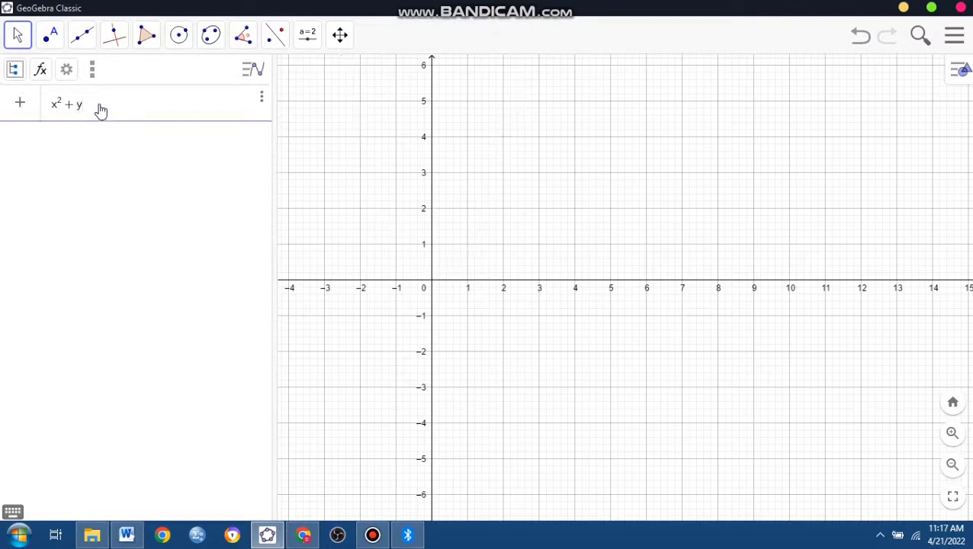
text(^2 )
text(= 52)
key(Return)
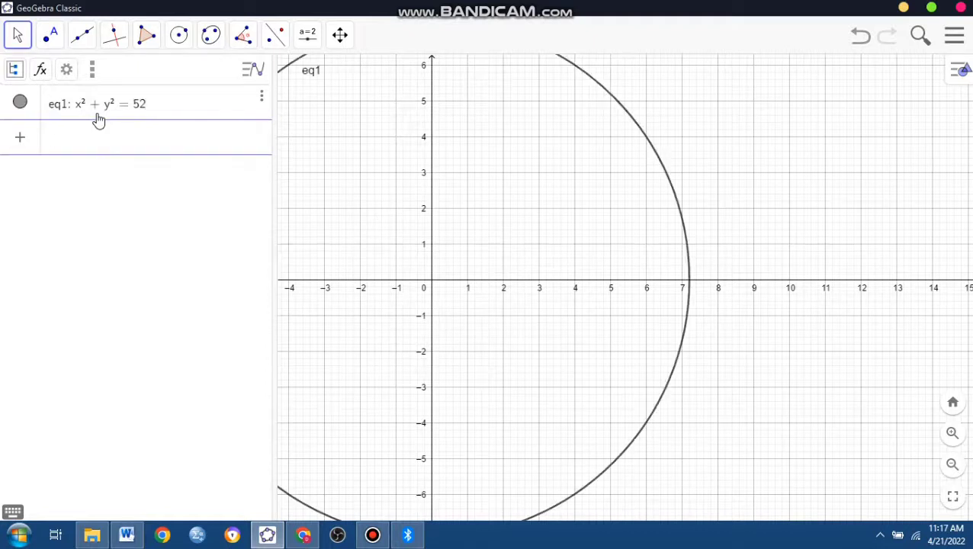
Plot the line -3x + 4y = 18 together with the whole circle
click(962, 474)
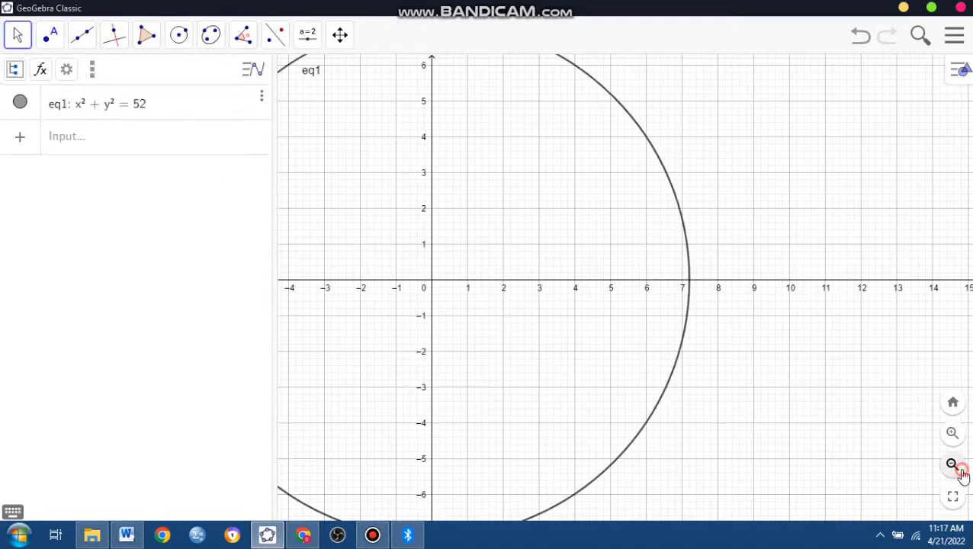
click(962, 474)
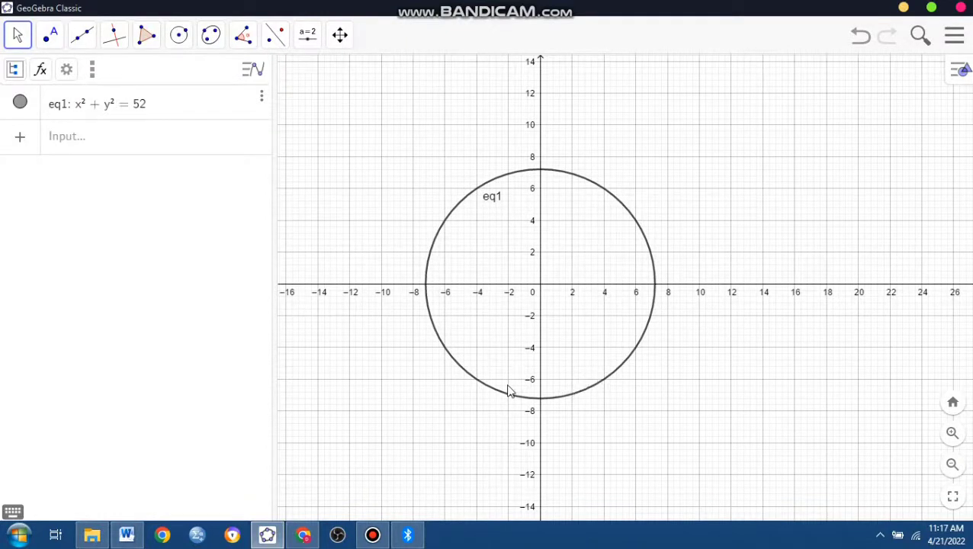
click(101, 140)
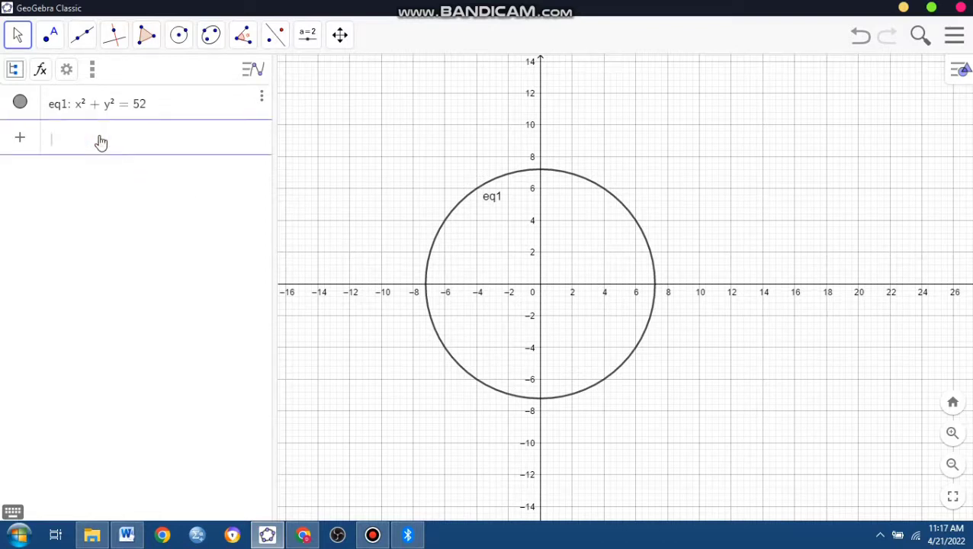
text(-3)
text(x)
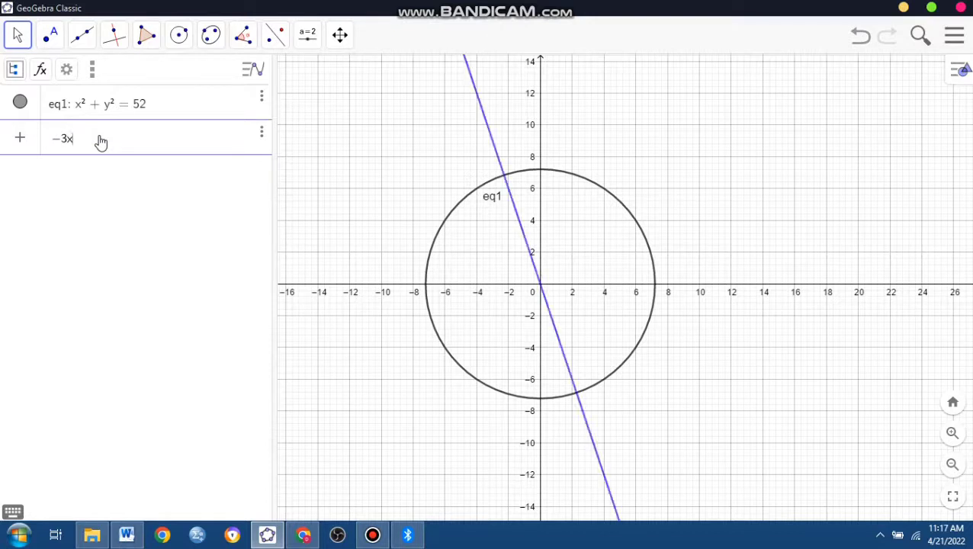
text(=4y)
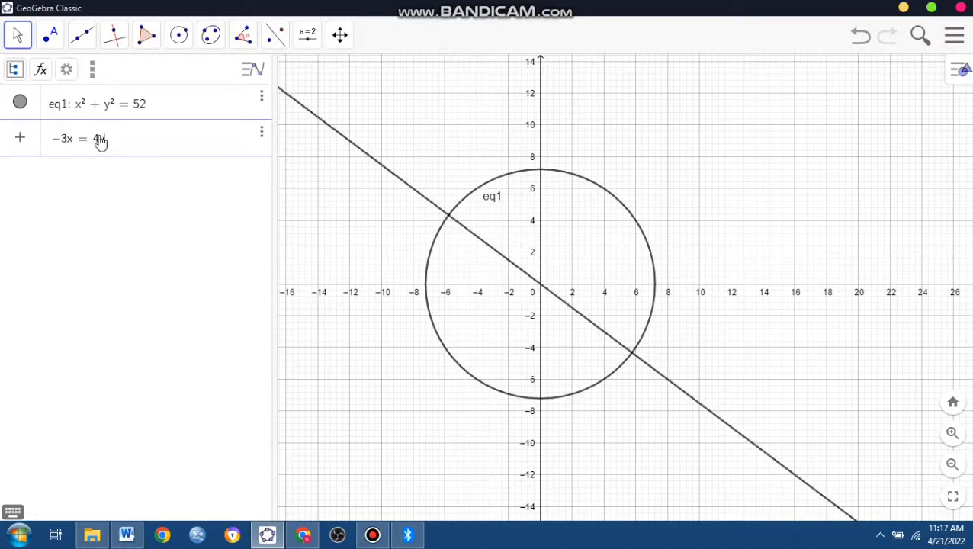
text(=)
key(BackSpace)
key(BackSpace)
key(BackSpace)
key(BackSpace)
text(+ )
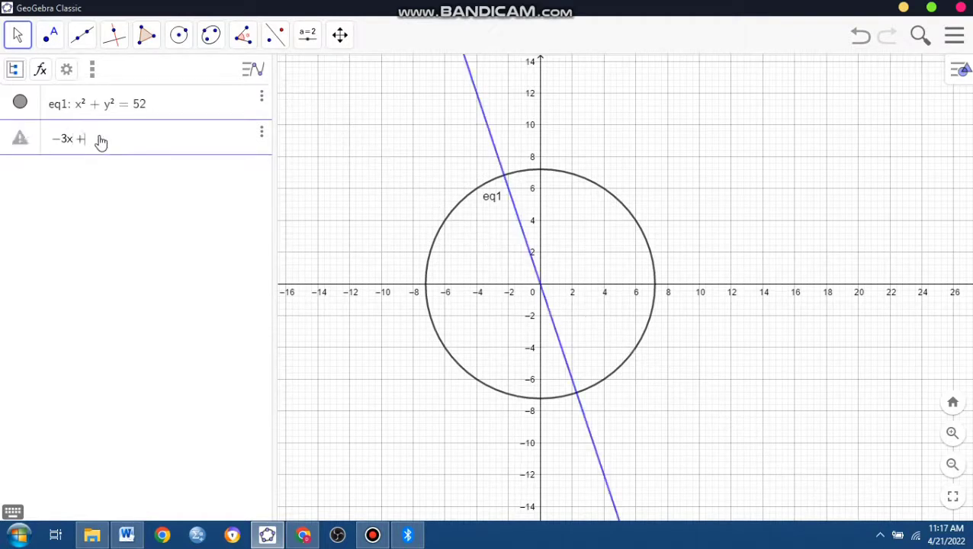
text(4y)
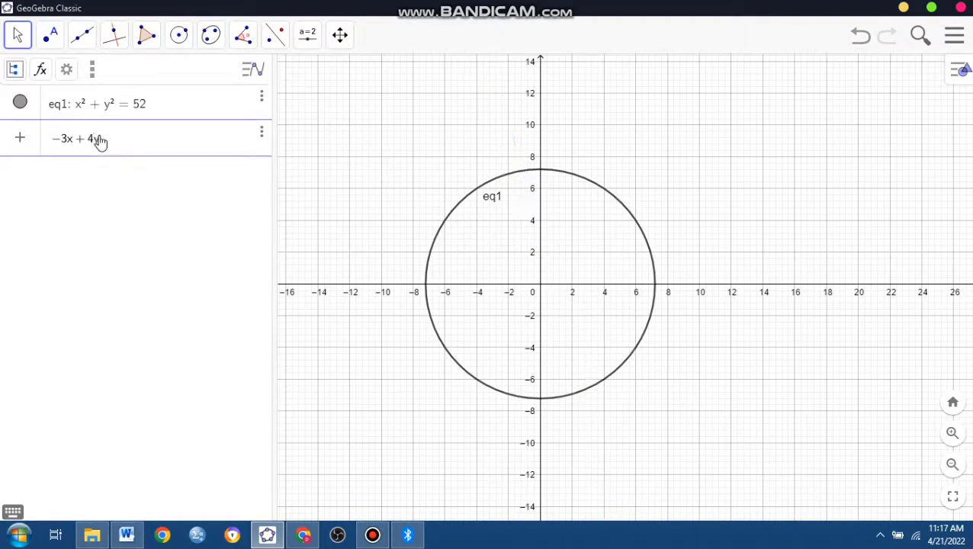
text( = 1)
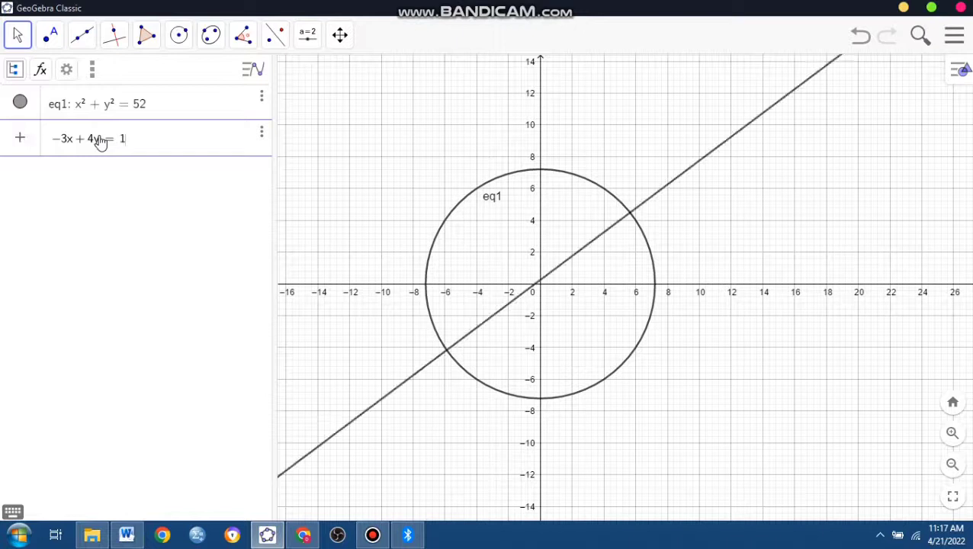
text(8)
key(Return)
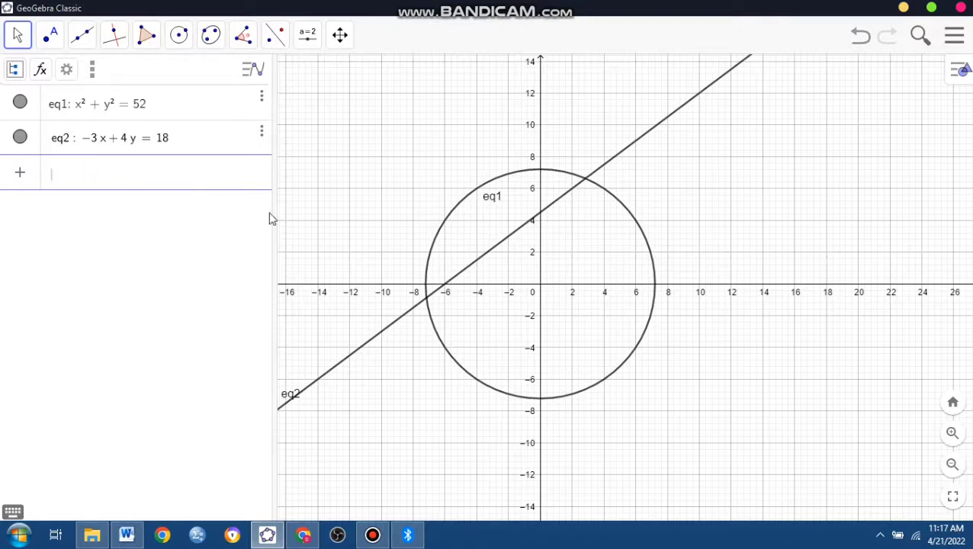
Set the label of line -3x + 4y = 18 to Name & Value and move it slightly clear of the line
right_click(391, 327)
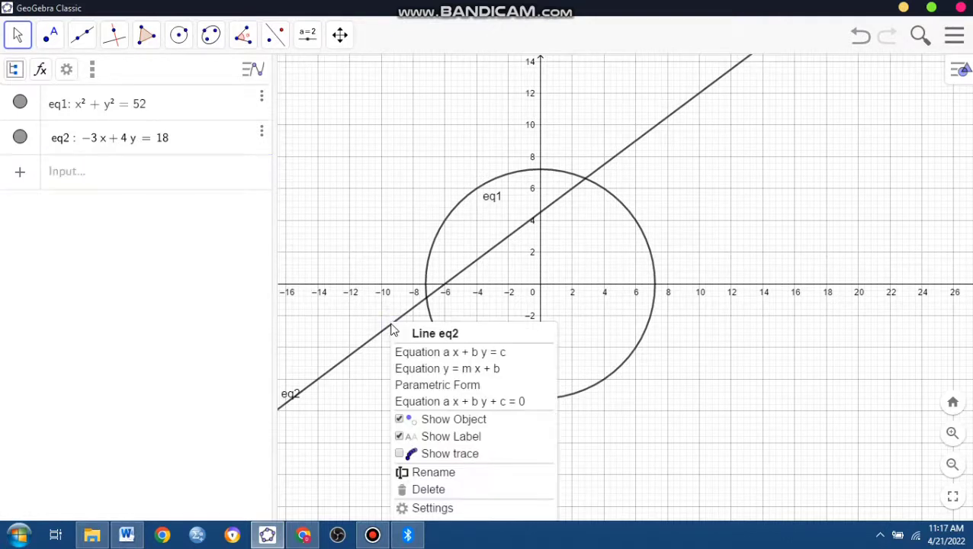
click(431, 507)
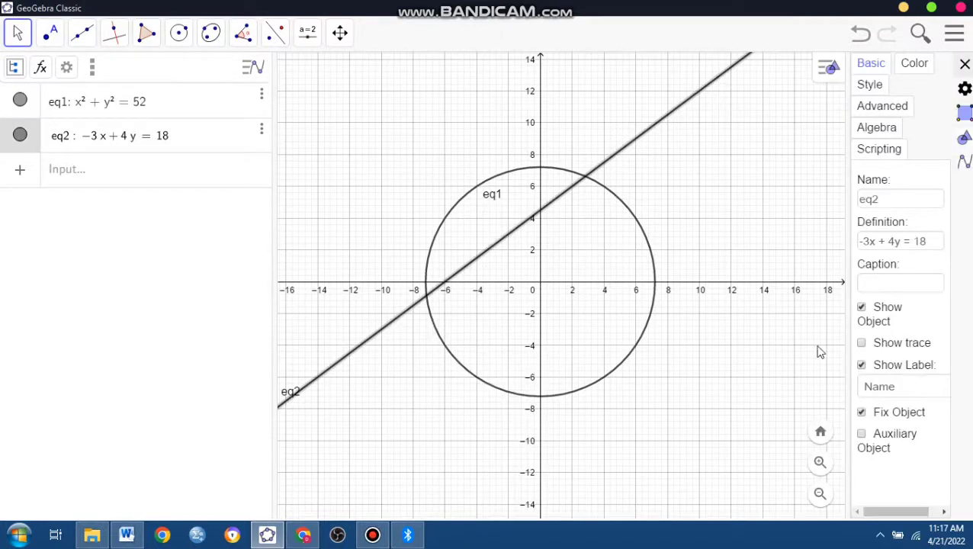
drag(851, 343, 795, 348)
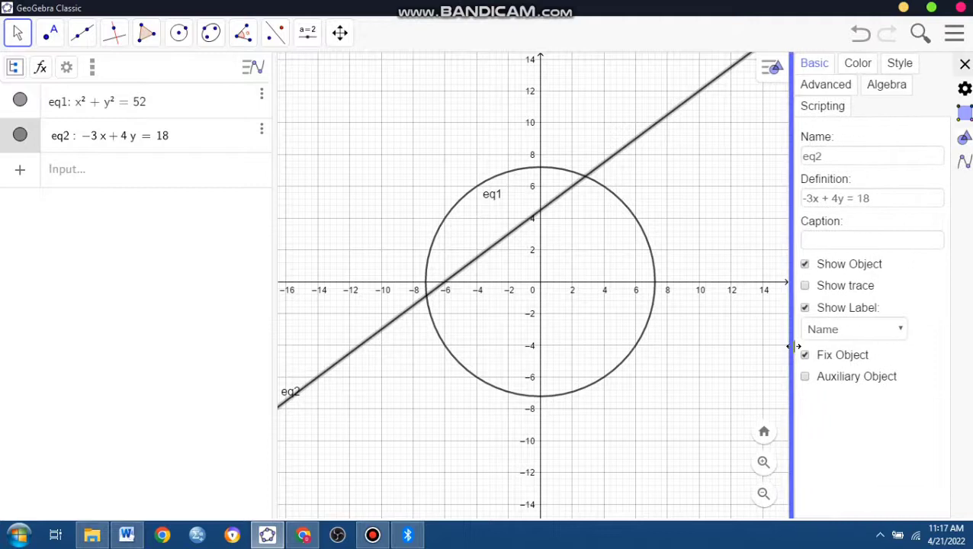
click(902, 328)
click(869, 367)
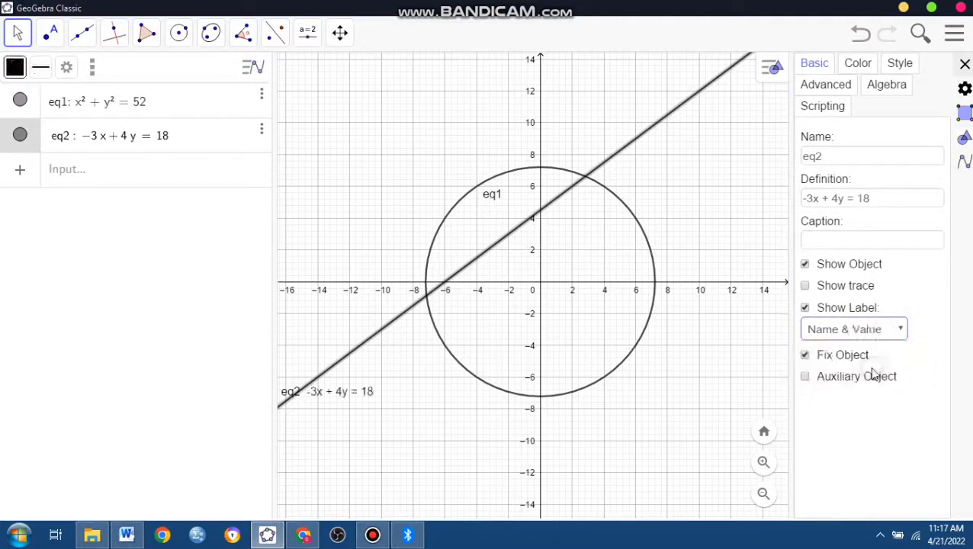
click(964, 64)
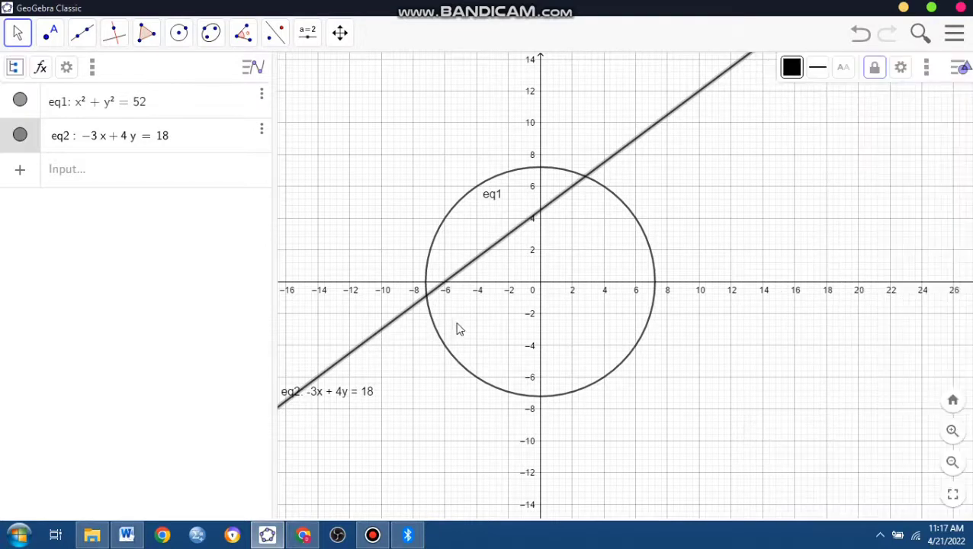
click(334, 392)
drag(335, 398, 344, 407)
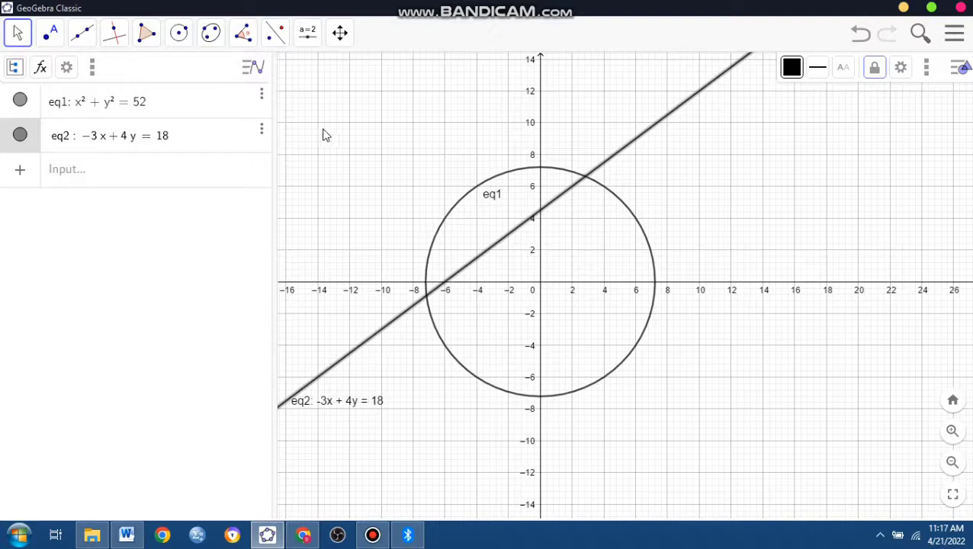
Add a Slope measurement to the line -3x + 4y = 18
click(240, 38)
click(280, 194)
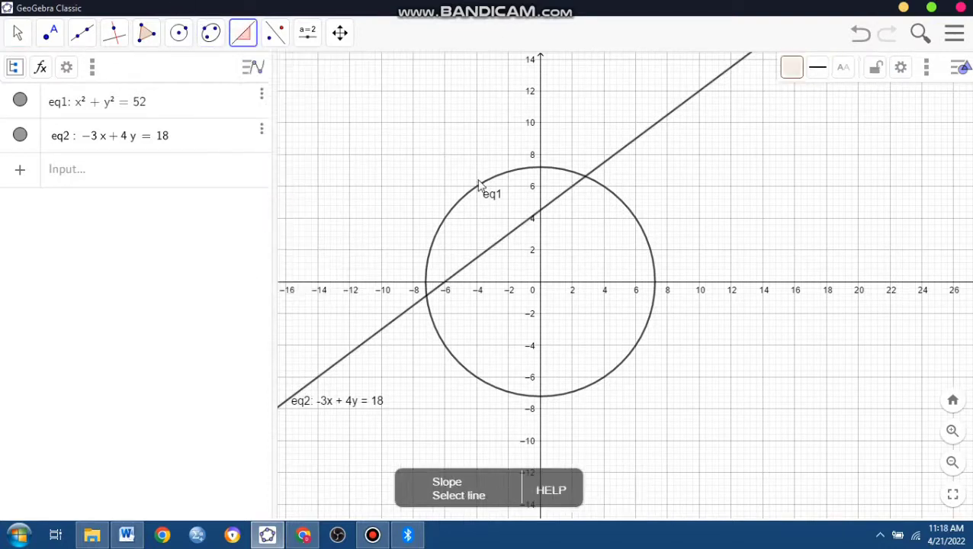
click(545, 212)
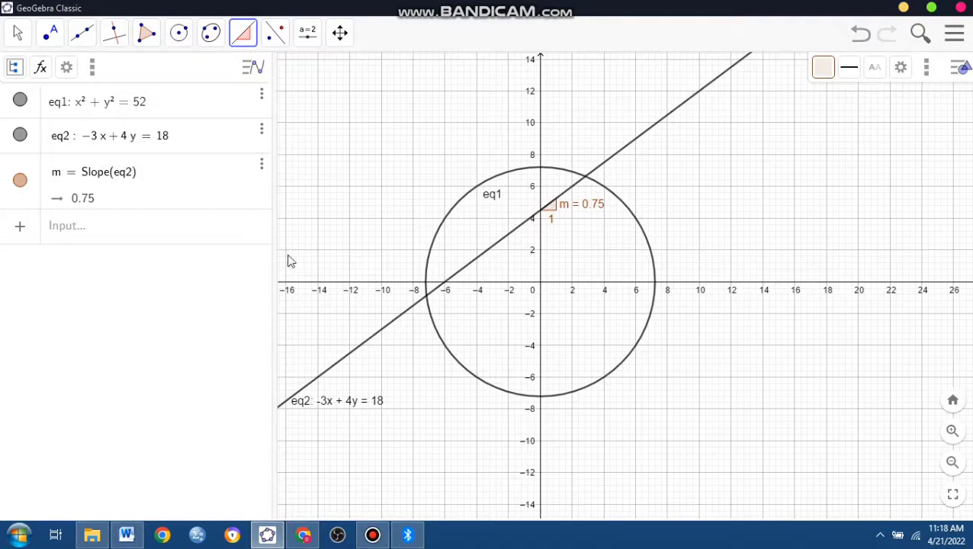
Create the circle's center point with the command Center(eq1)
click(188, 237)
text(C)
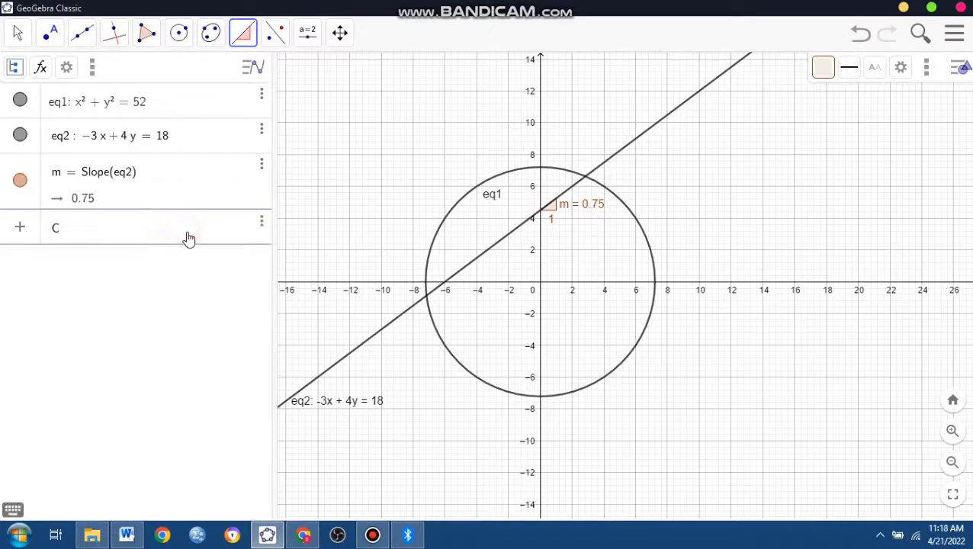
text(enter)
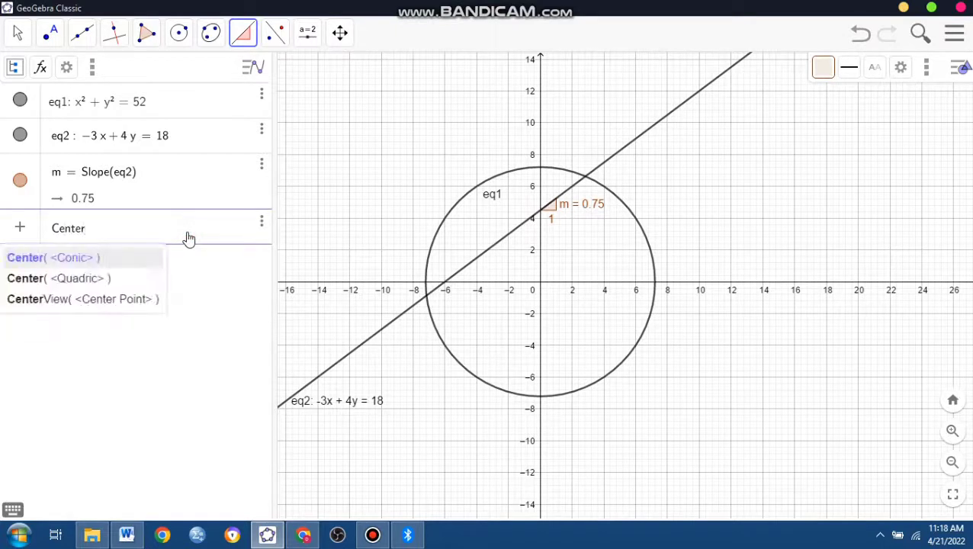
click(143, 257)
text(eq1)
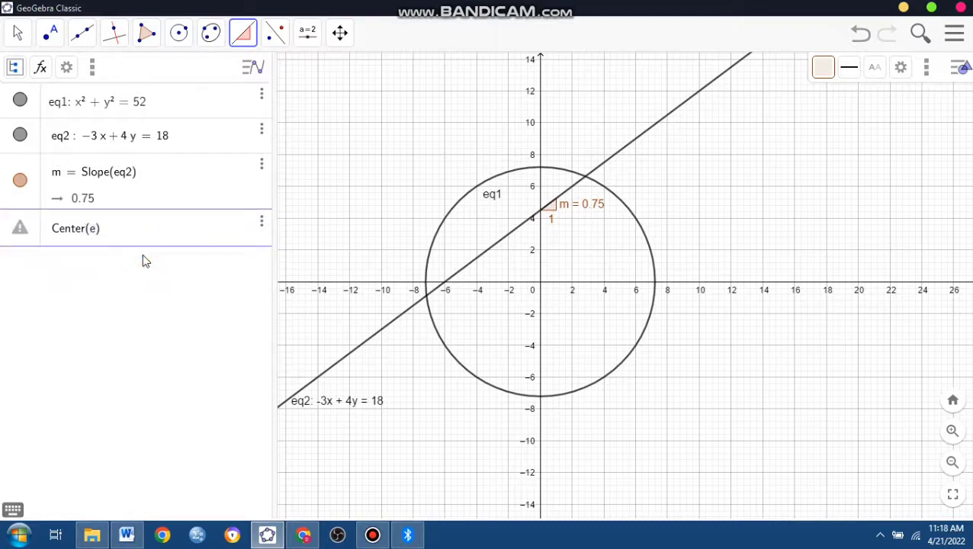
key(Return)
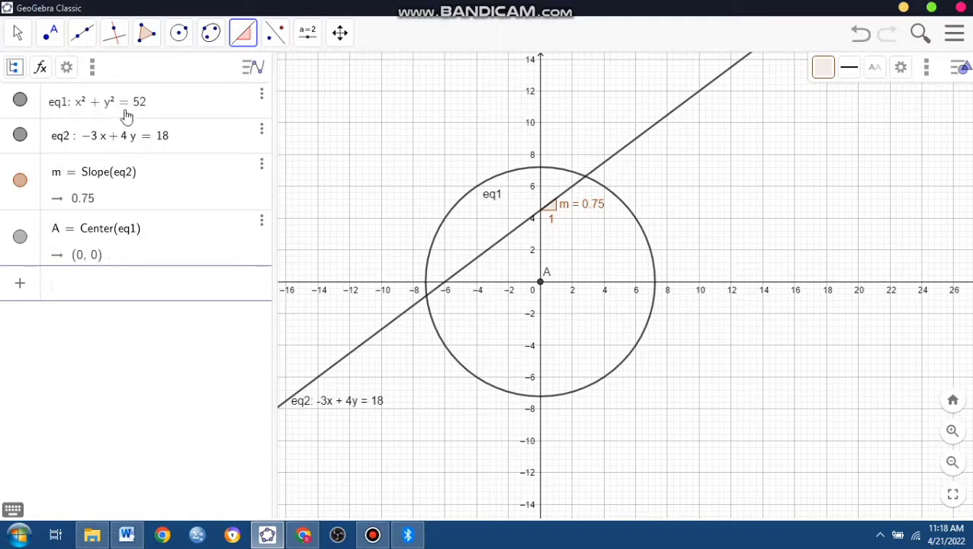
Construct the line through center A perpendicular to line eq2
click(113, 35)
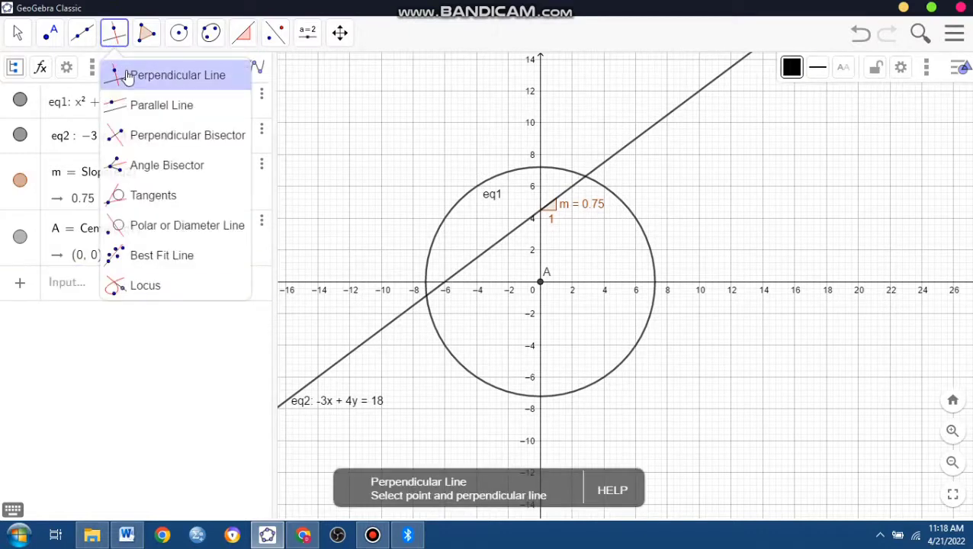
click(123, 74)
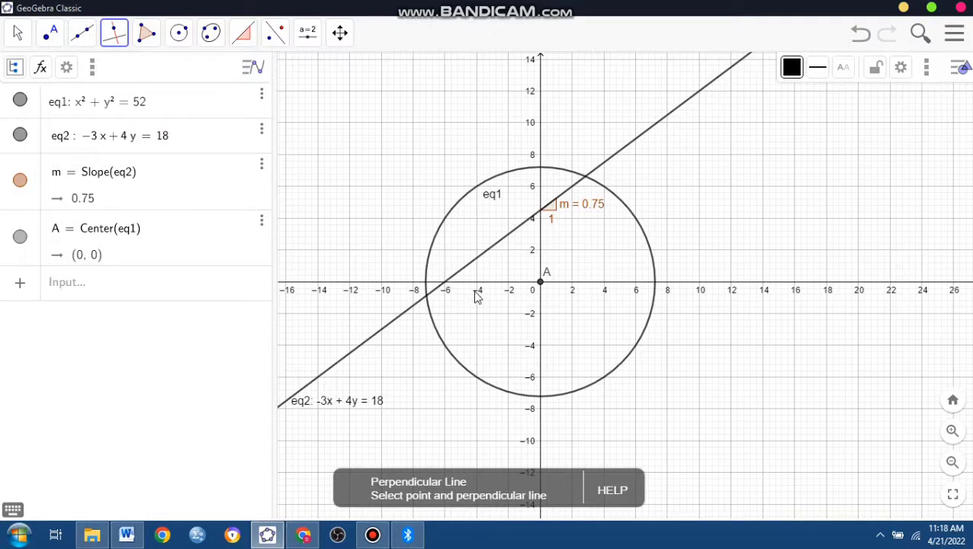
click(540, 283)
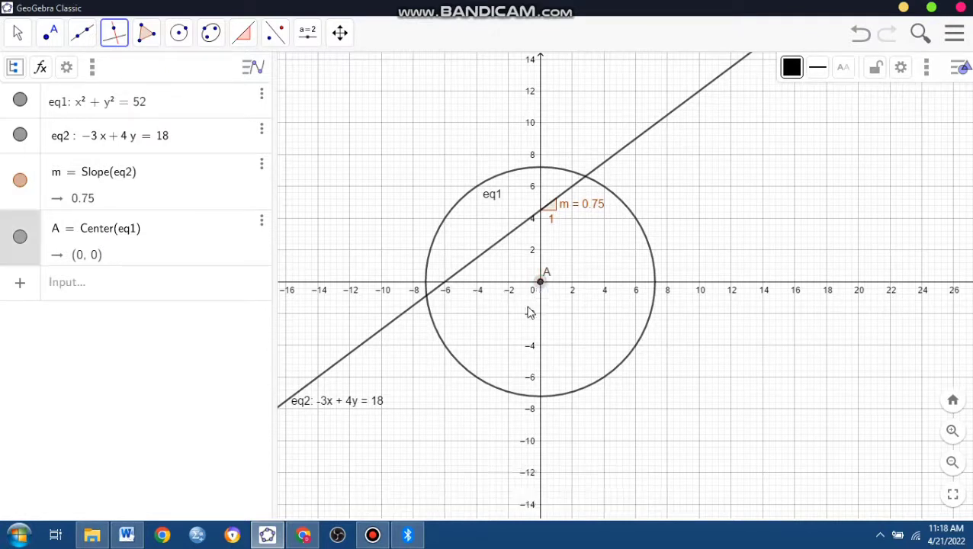
click(452, 280)
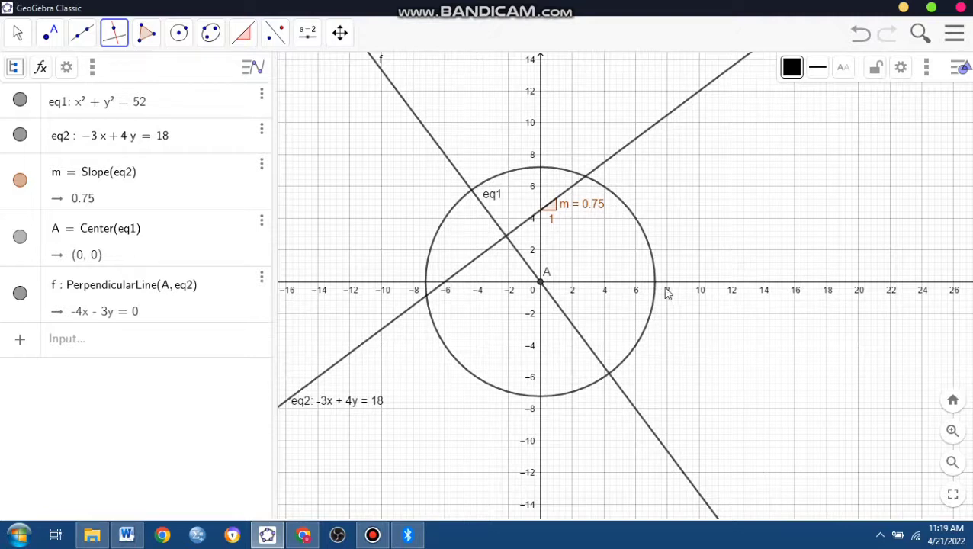
Set the label of the perpendicular line f to Name & Value
right_click(567, 320)
click(619, 484)
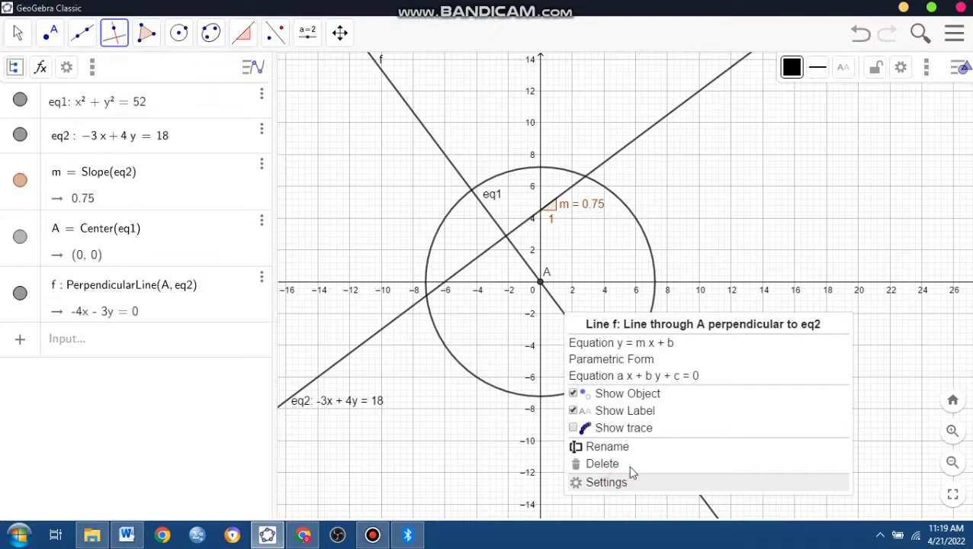
click(899, 328)
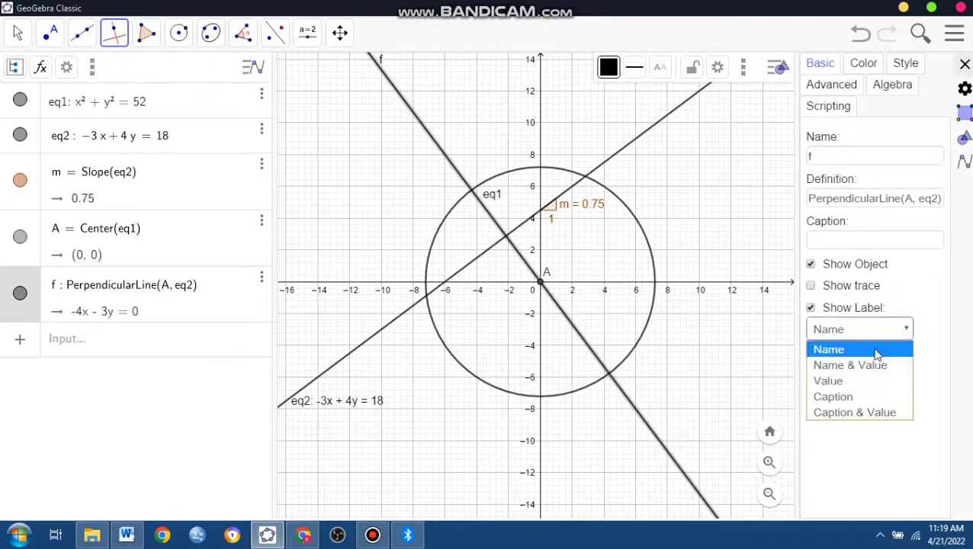
click(844, 367)
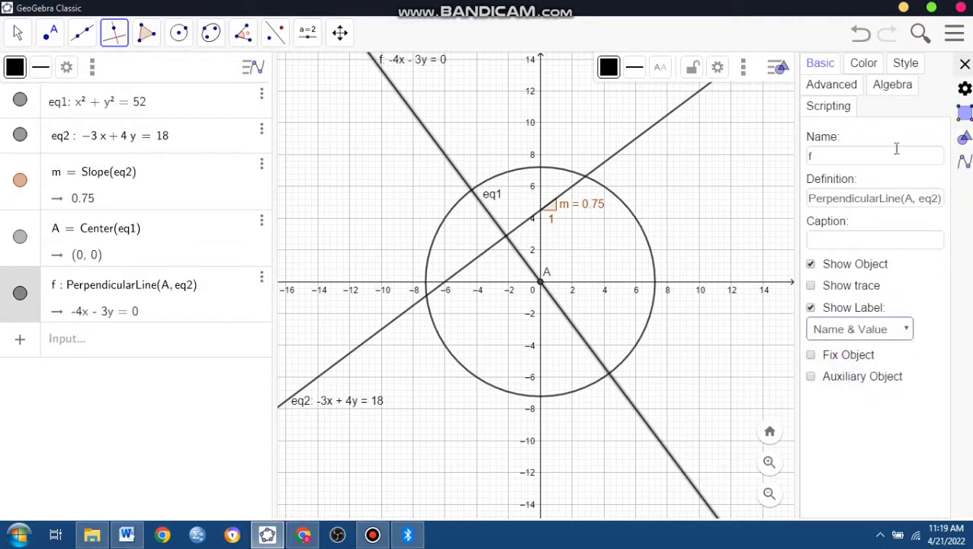
click(964, 65)
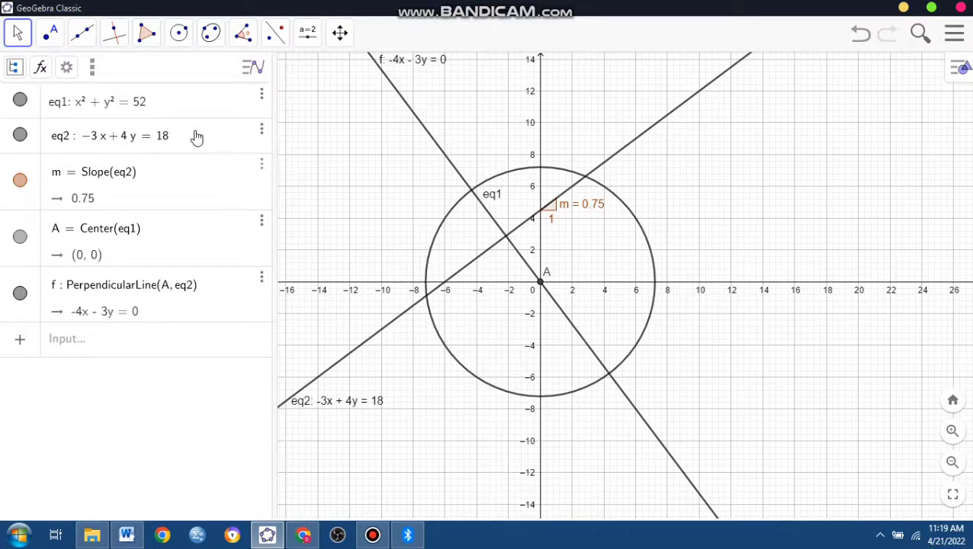
Create the intersection points of perpendicular line f with the circle
click(58, 37)
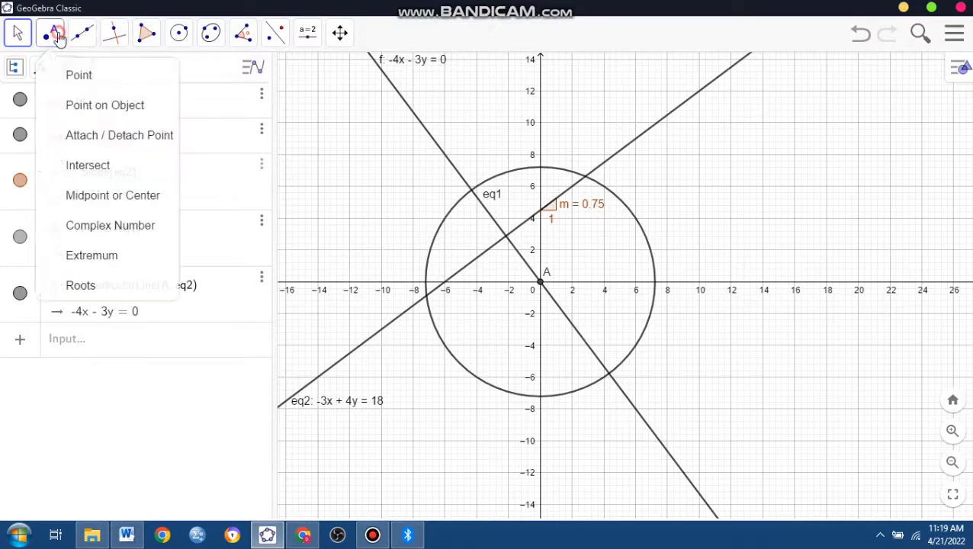
click(89, 163)
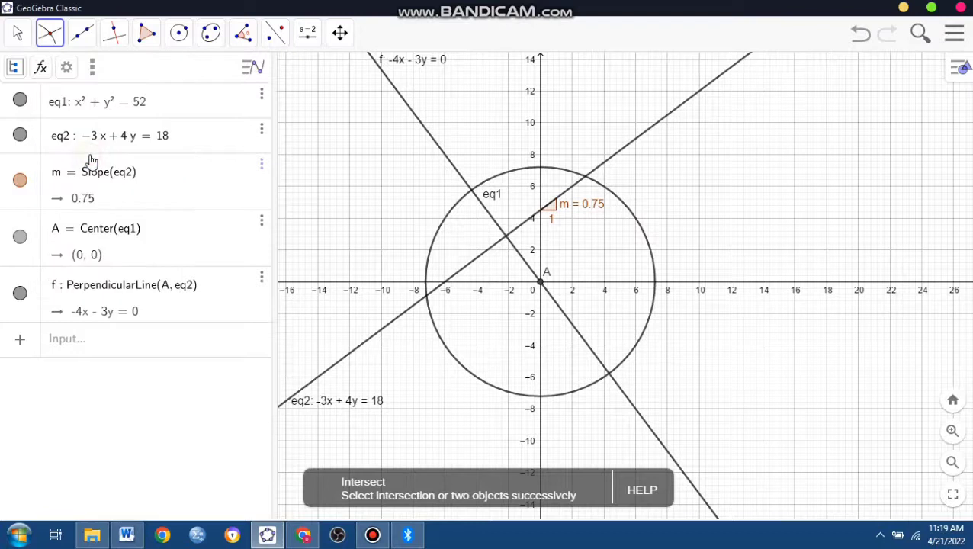
click(464, 183)
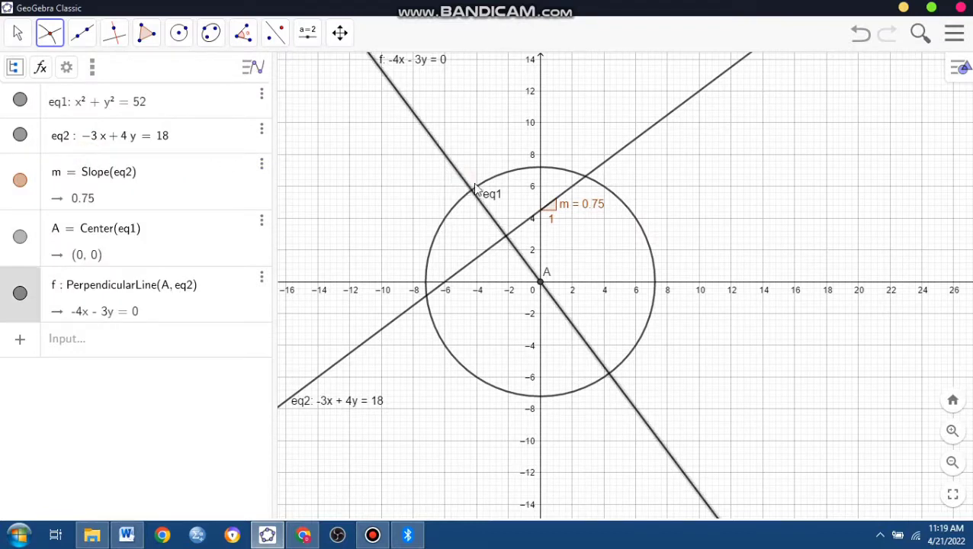
click(479, 191)
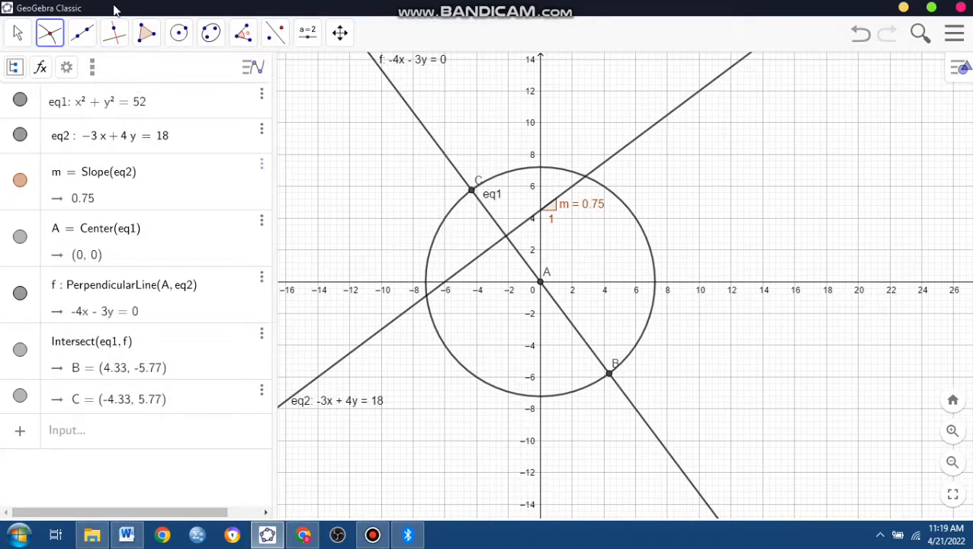
Construct the line through point C parallel to line eq2
click(114, 33)
click(153, 107)
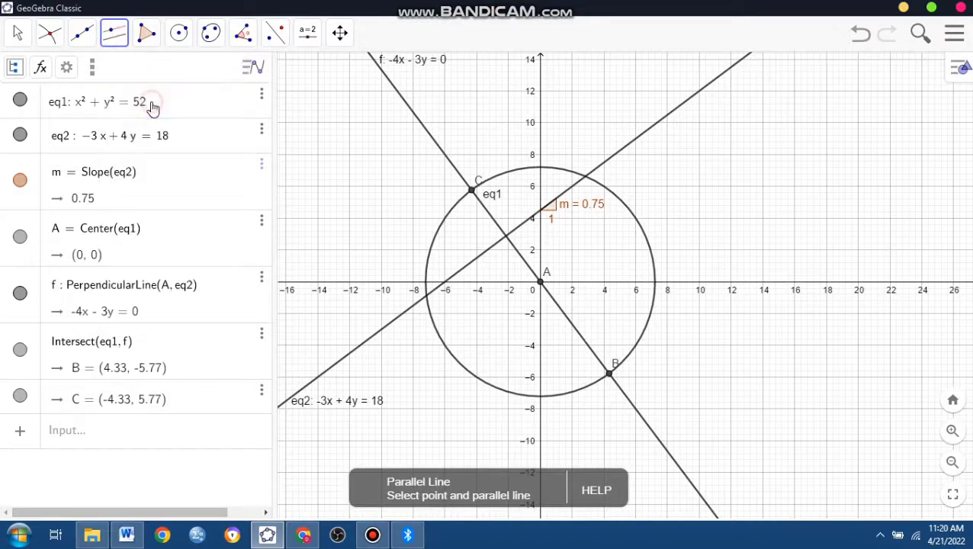
click(473, 193)
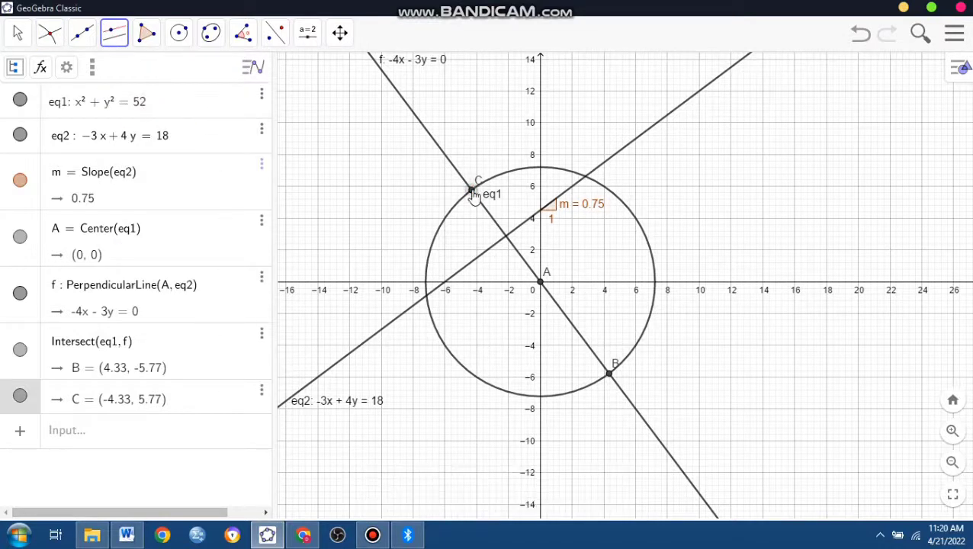
click(488, 251)
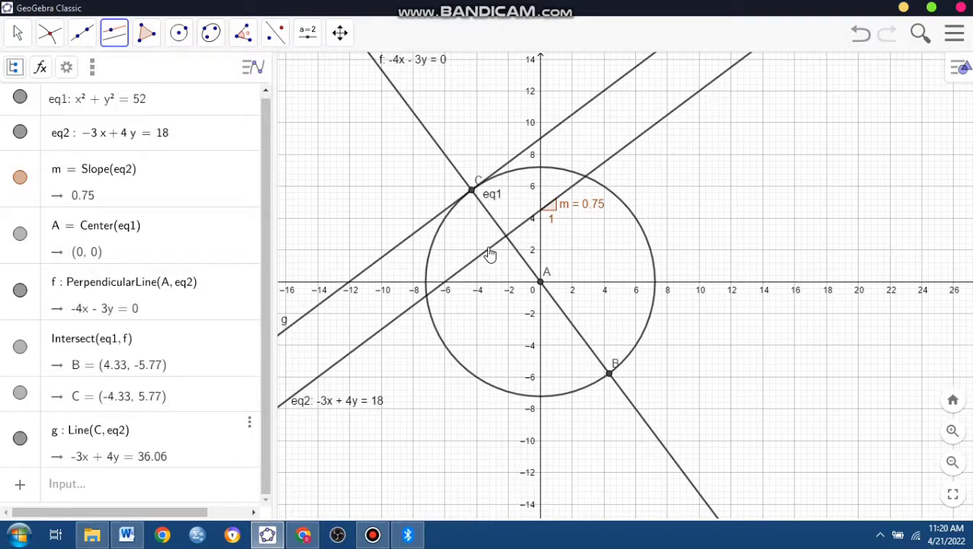
Set the label of line g, the parallel through C, to Name & Value
right_click(443, 213)
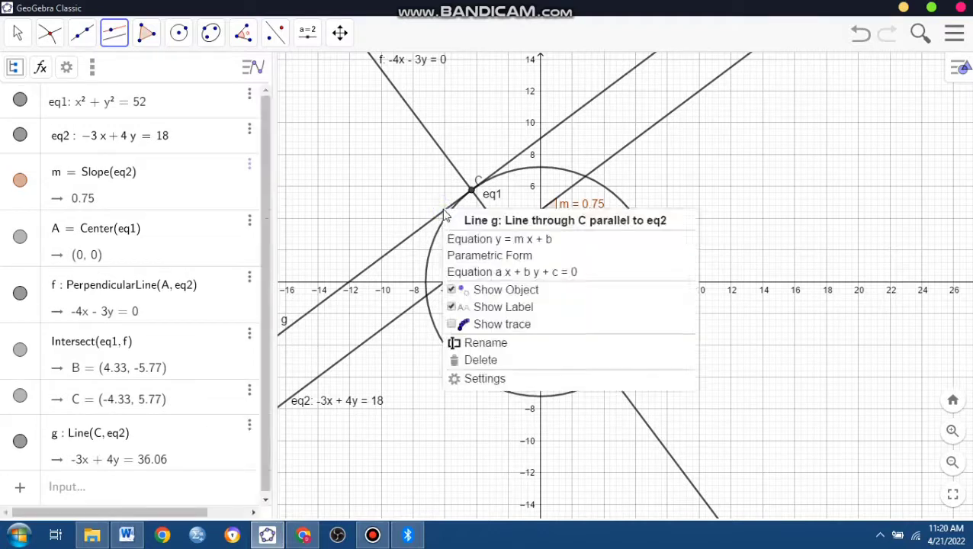
click(506, 381)
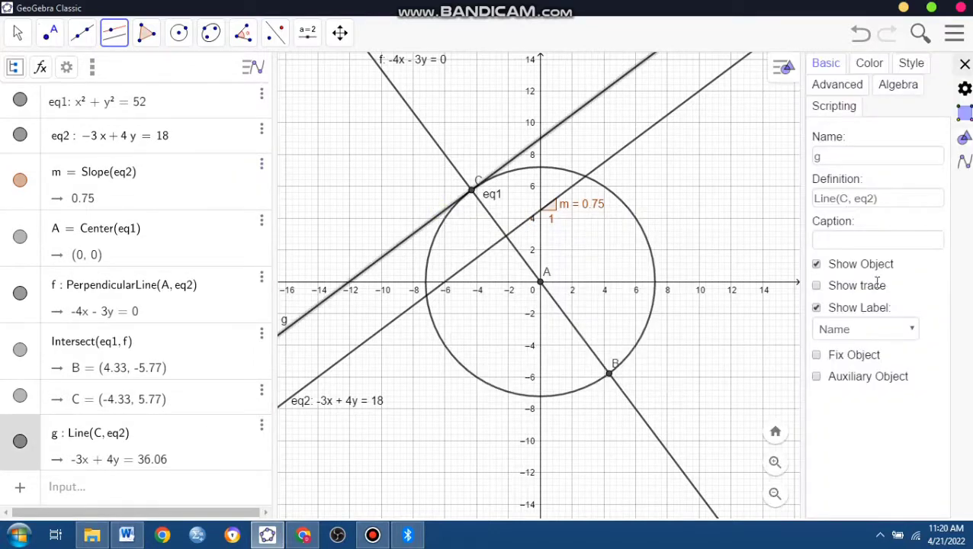
click(846, 334)
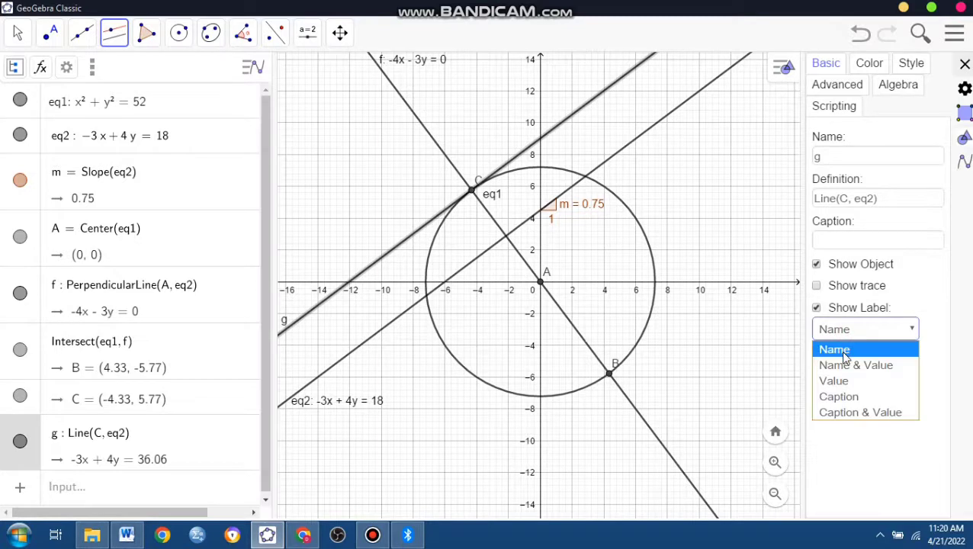
click(846, 365)
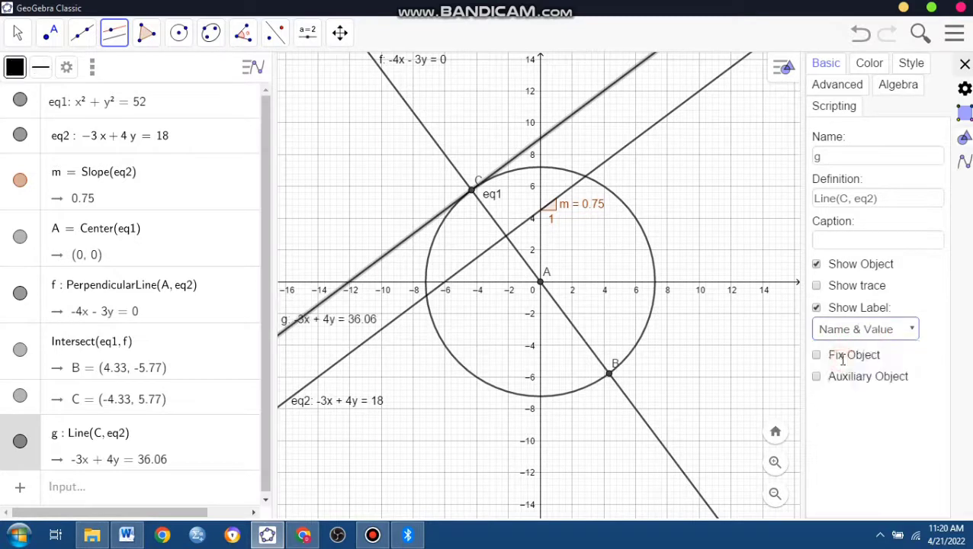
click(965, 64)
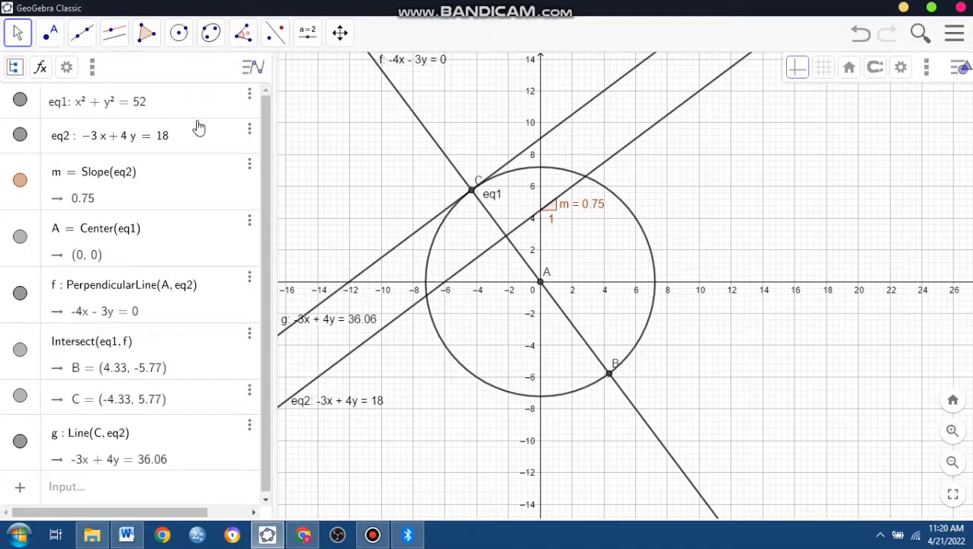
Construct the line through point B parallel to line eq2
click(114, 32)
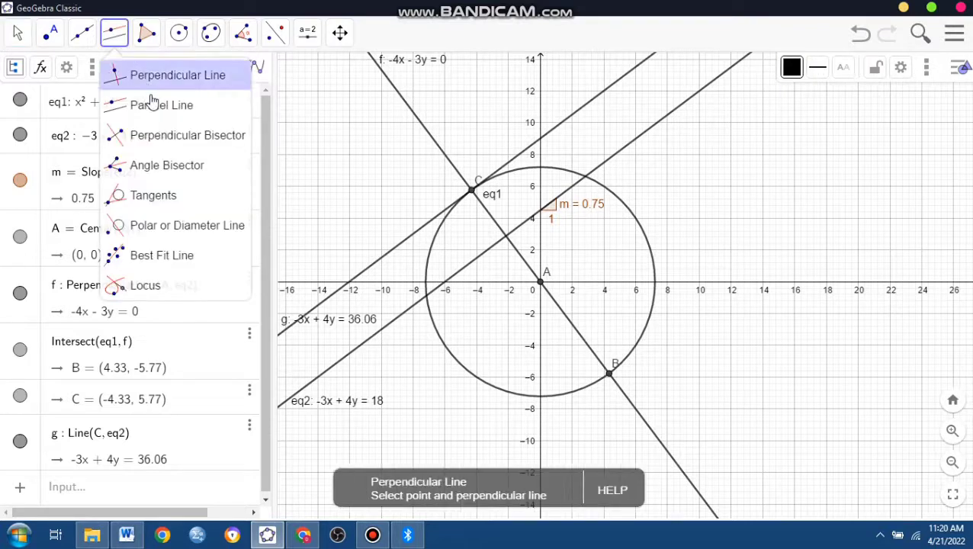
click(152, 104)
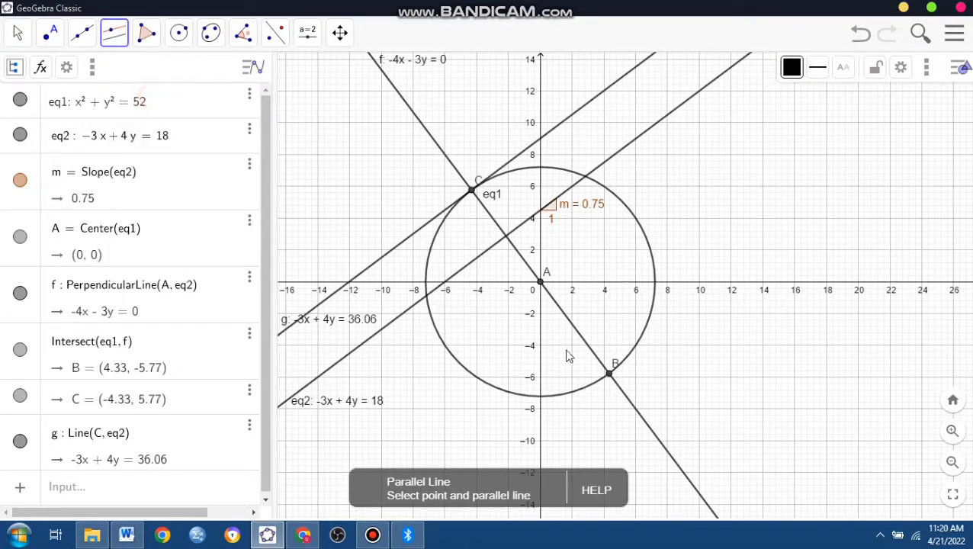
click(611, 375)
click(474, 267)
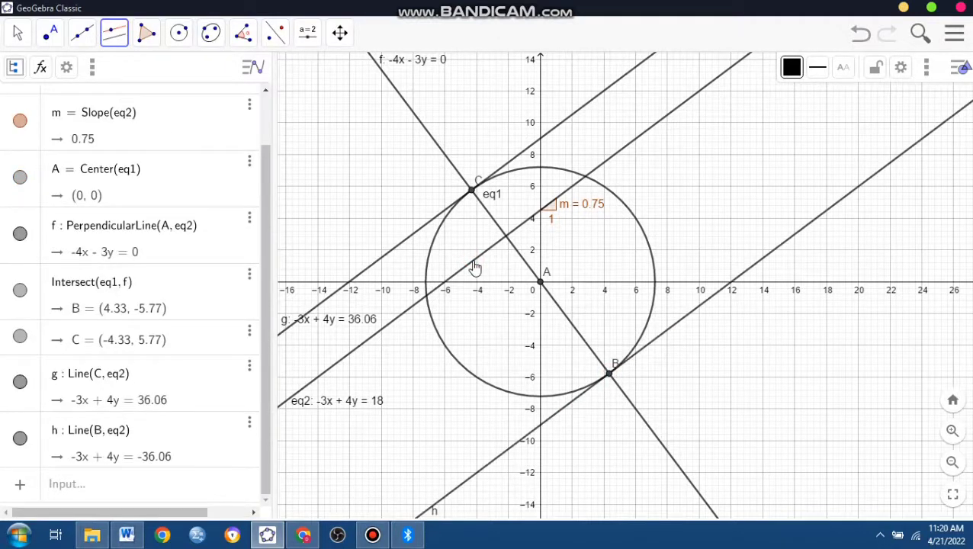
Set the label of line h, the parallel through B, to Name & Value
right_click(635, 362)
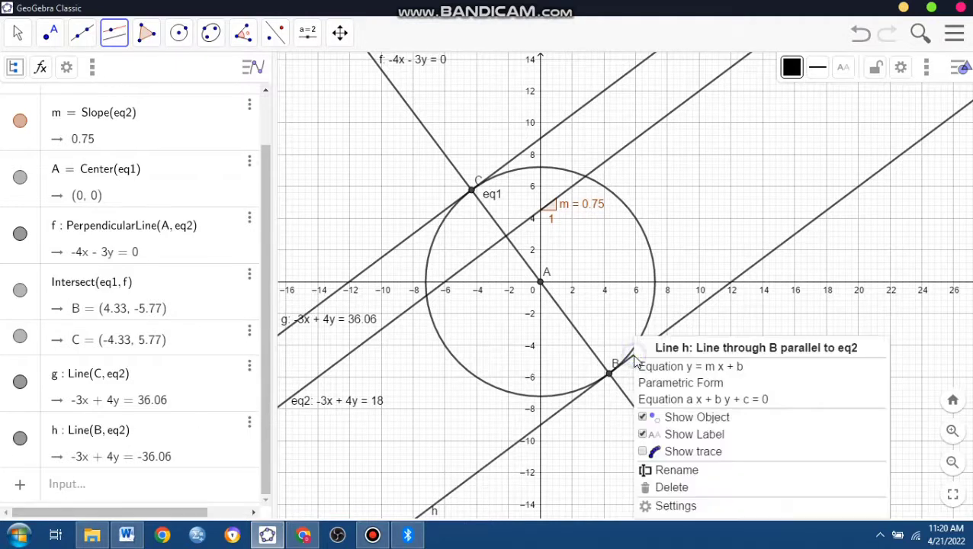
click(676, 506)
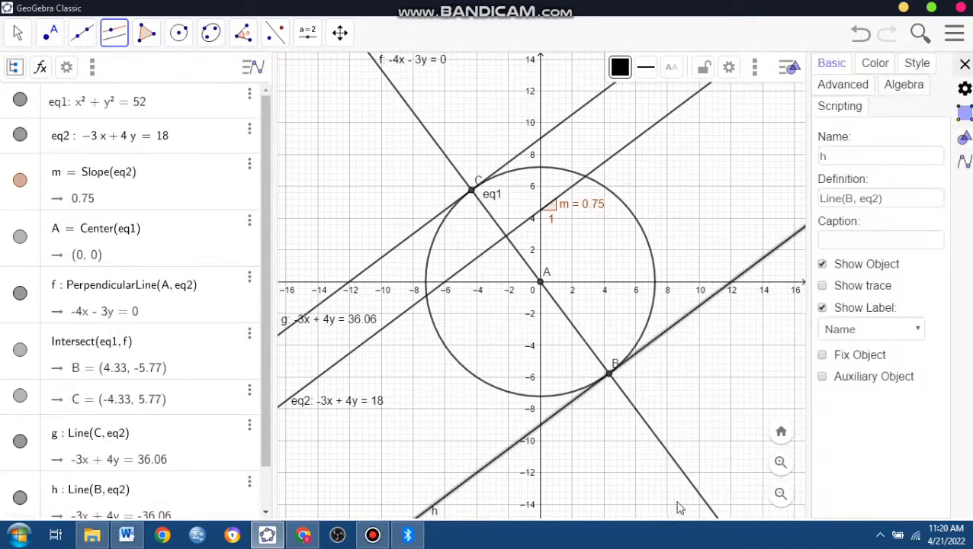
click(871, 332)
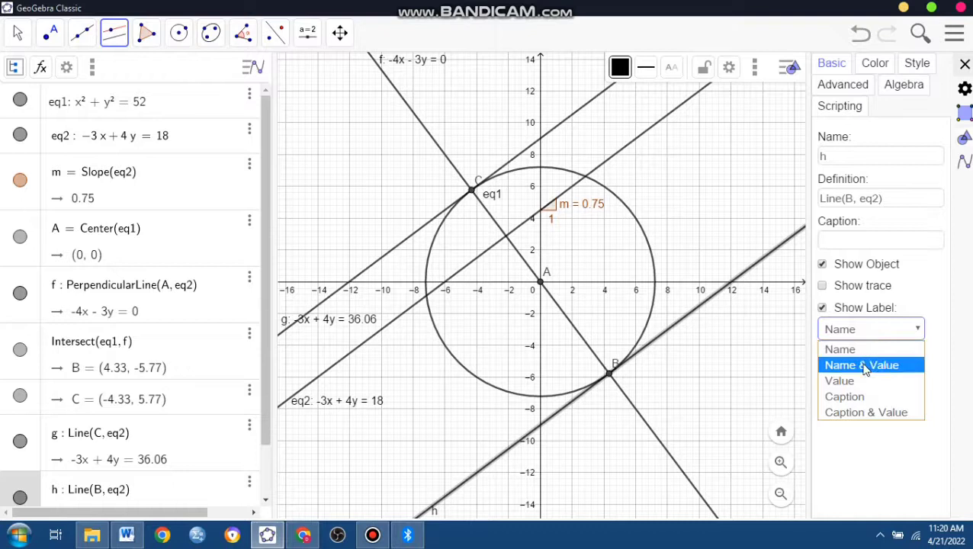
click(866, 366)
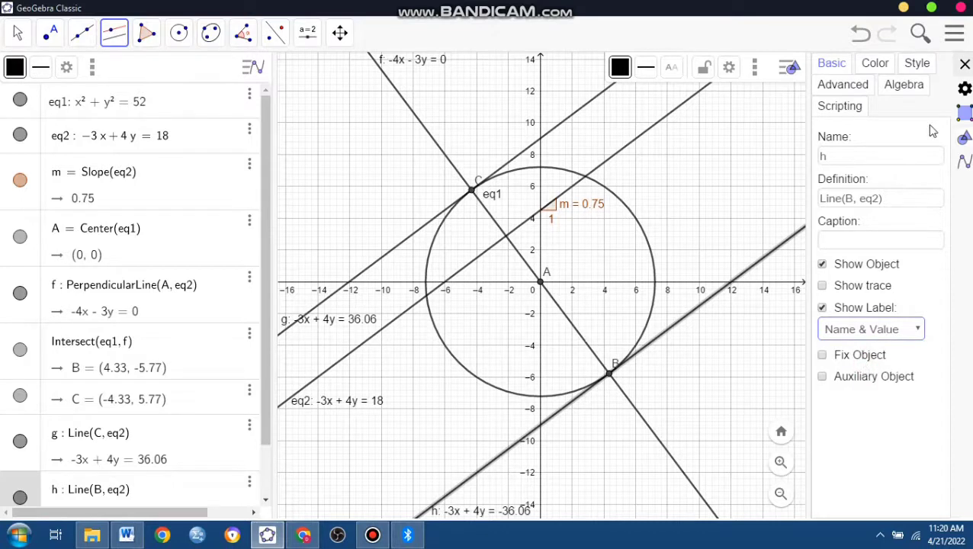
click(964, 64)
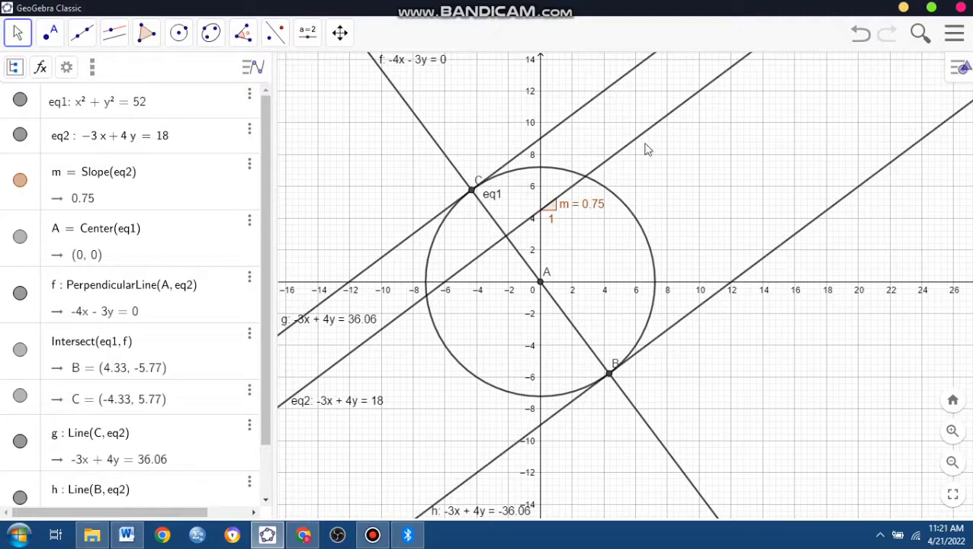
Add Slope measurements to the two tangent lines g and h
click(245, 38)
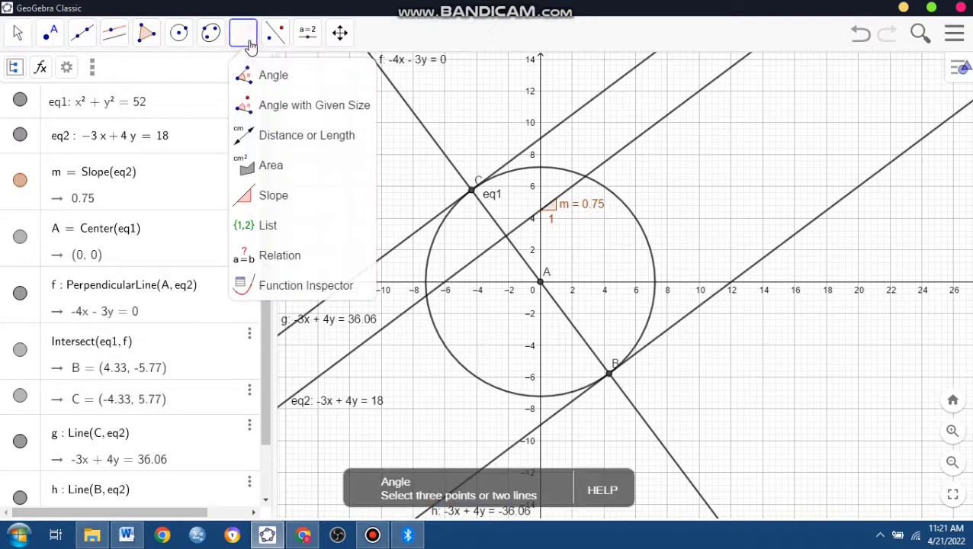
click(281, 204)
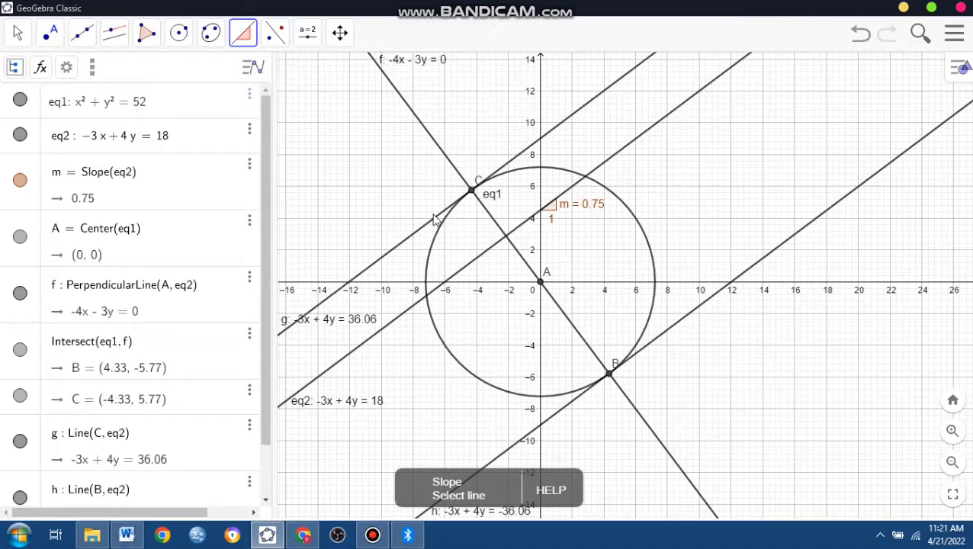
click(471, 195)
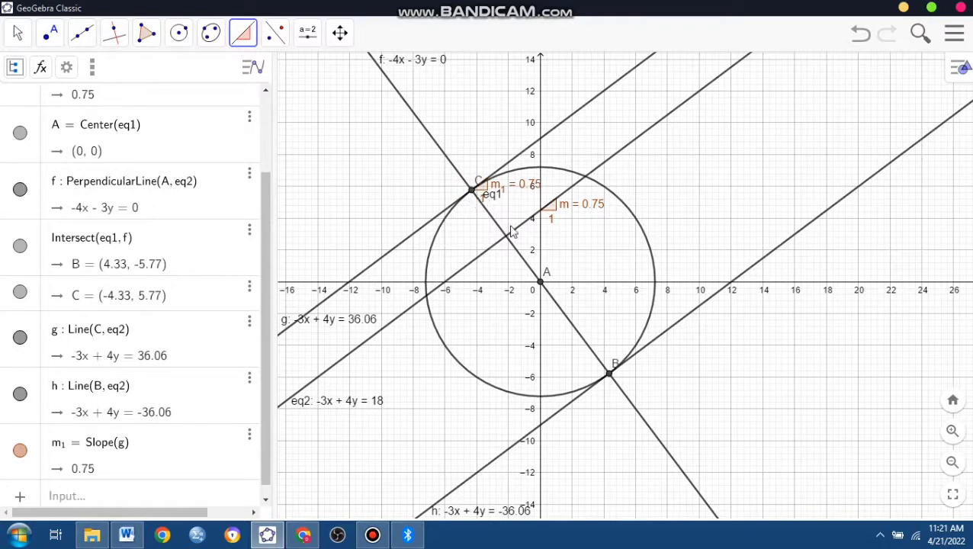
click(609, 375)
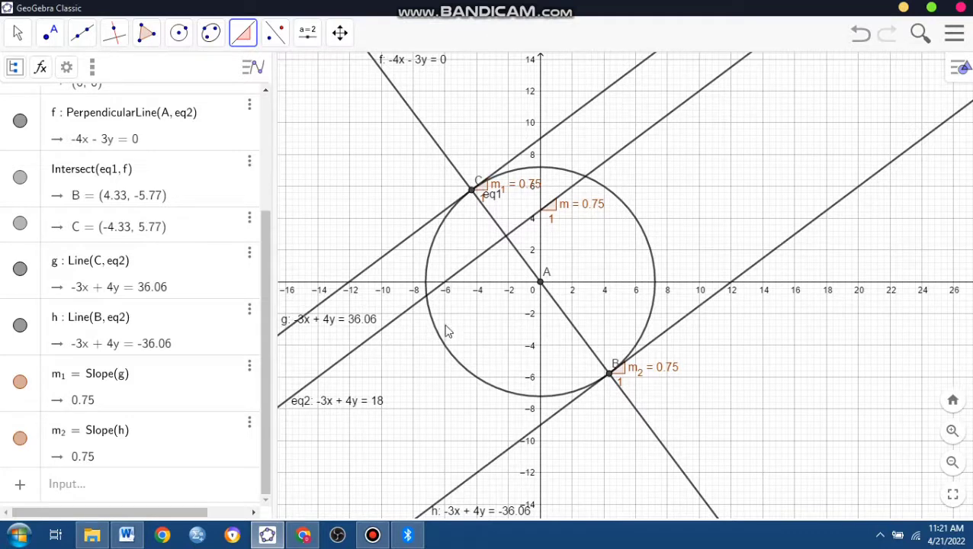
click(375, 340)
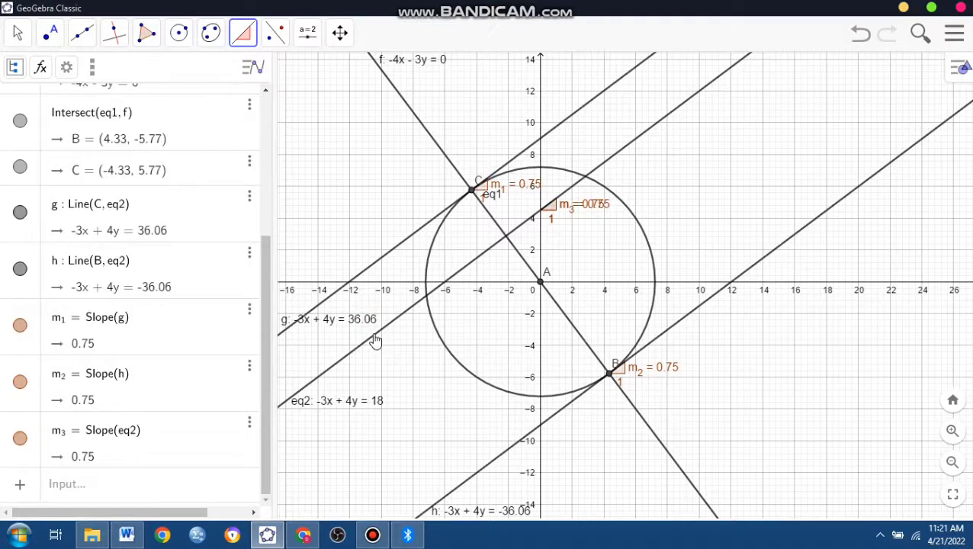
click(860, 38)
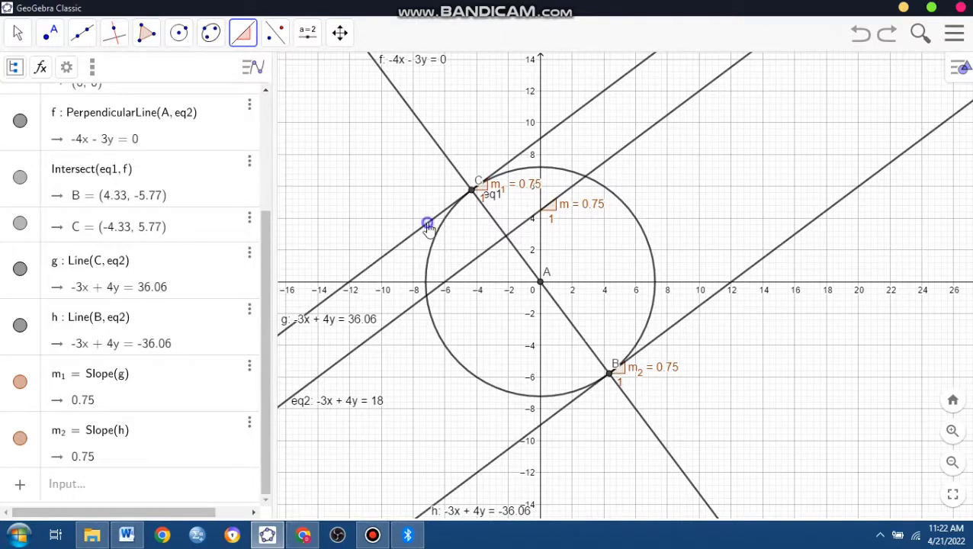
Change the color of tangent line g, through point C, to light blue
right_click(427, 222)
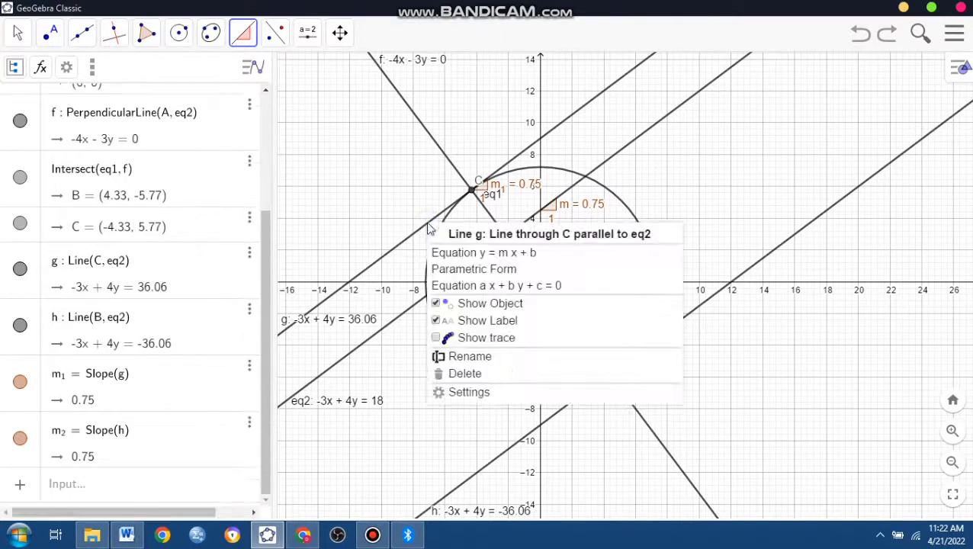
click(522, 393)
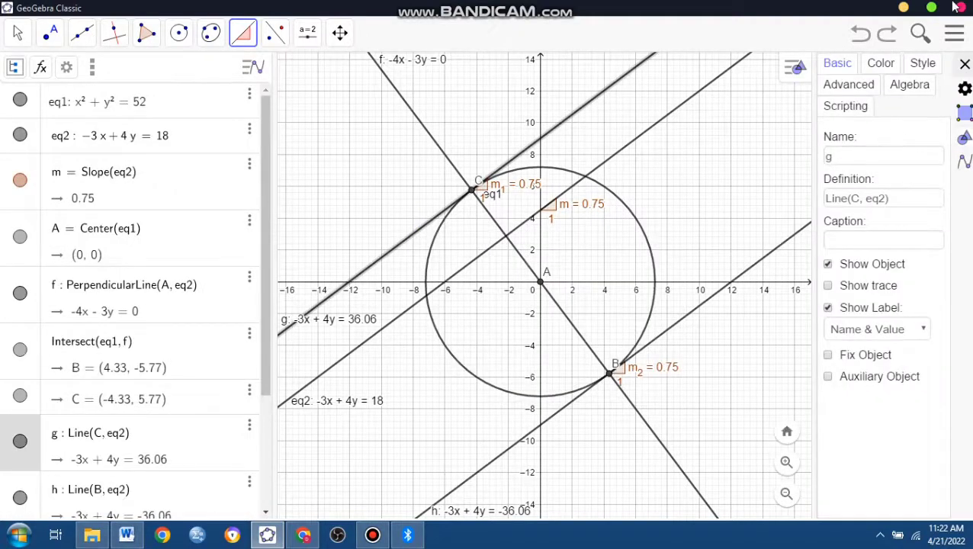
click(885, 66)
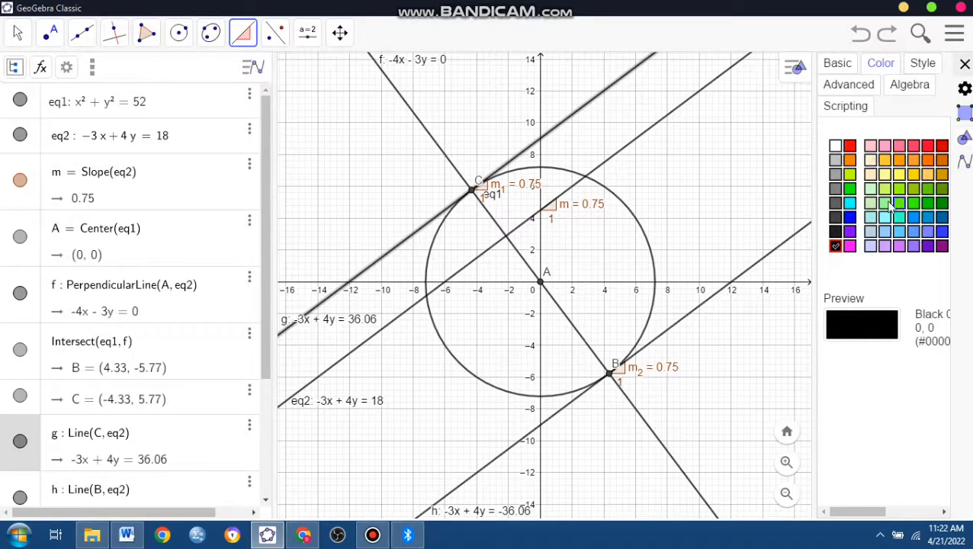
click(927, 233)
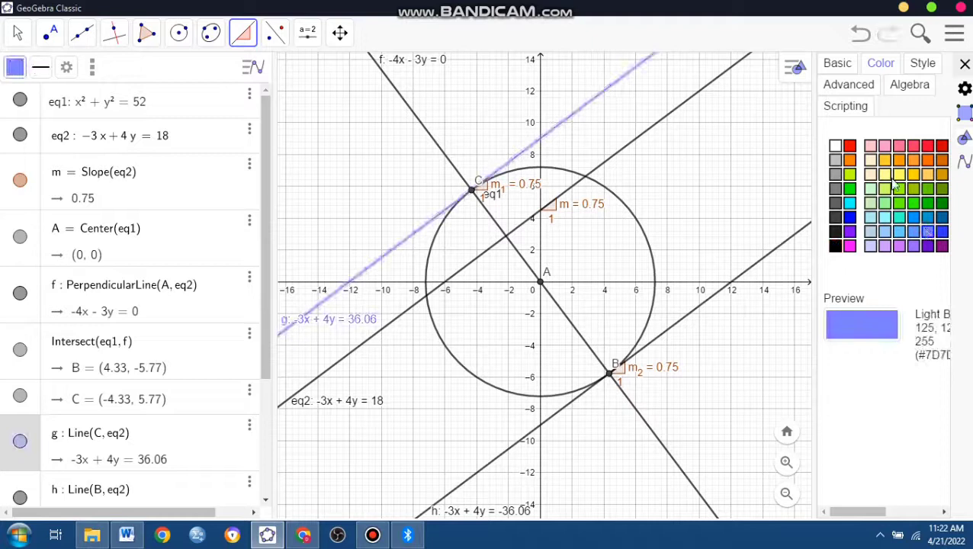
click(962, 61)
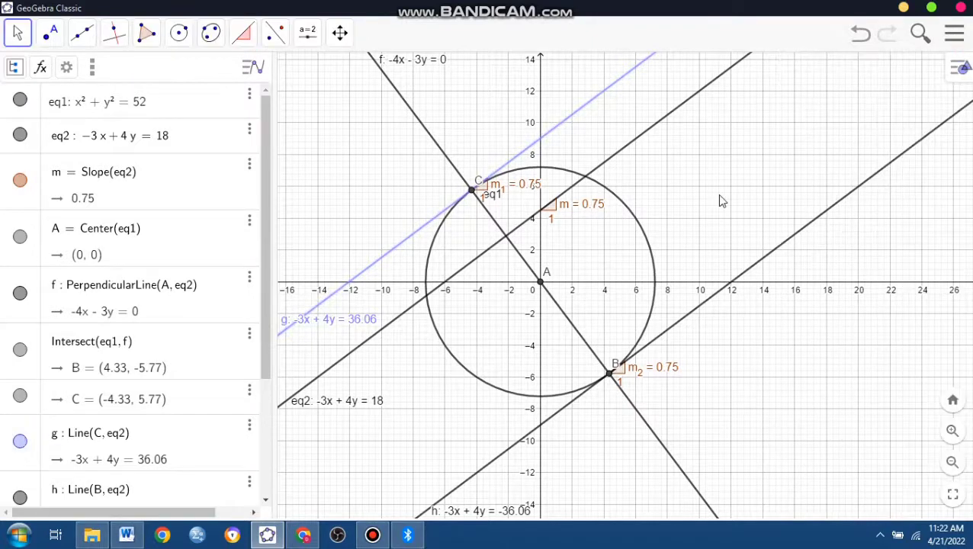
Recolor tangent line h, through point B, with the same light blue as line g
right_click(673, 329)
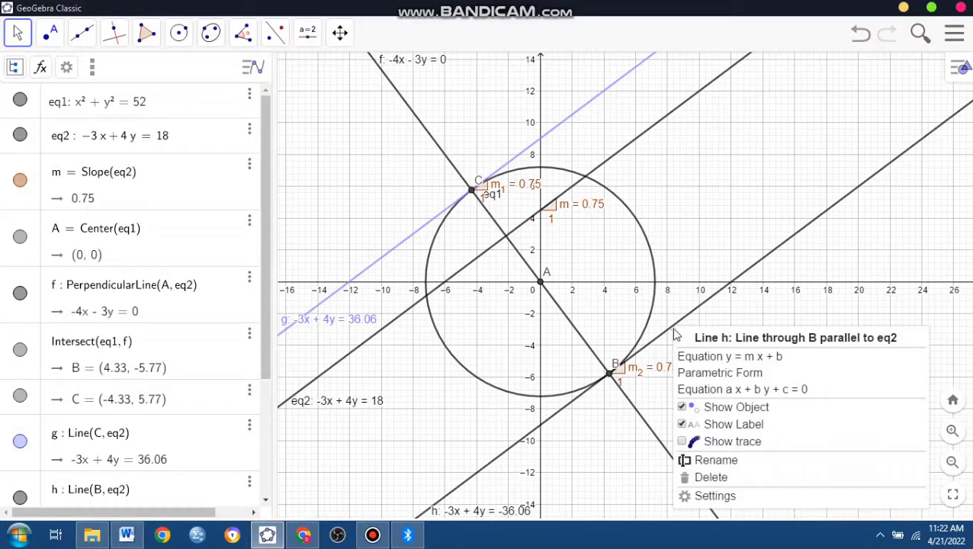
click(717, 496)
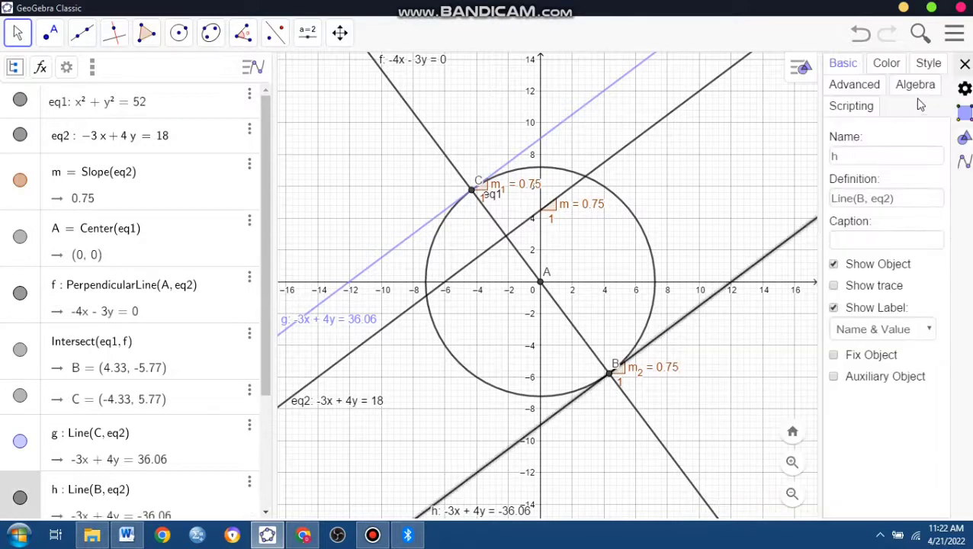
click(889, 62)
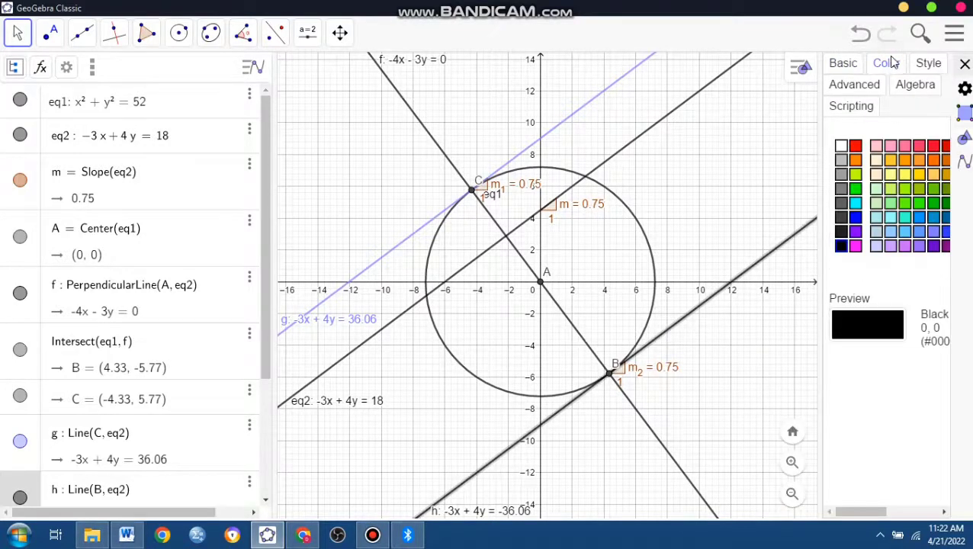
click(936, 231)
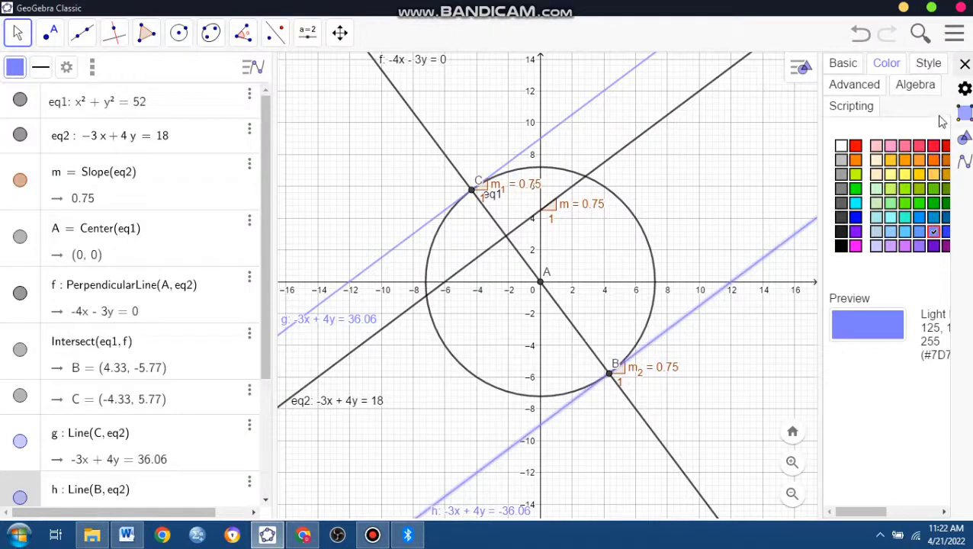
click(964, 66)
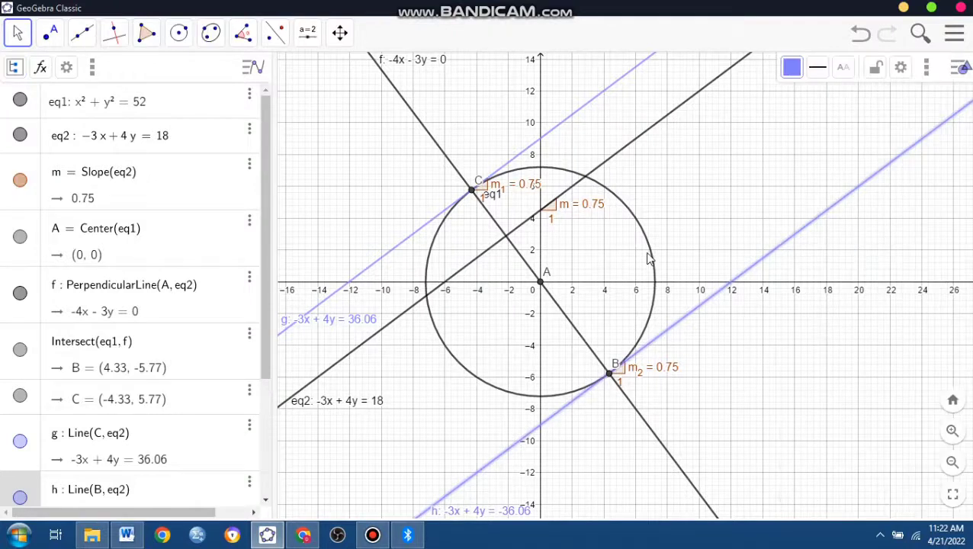